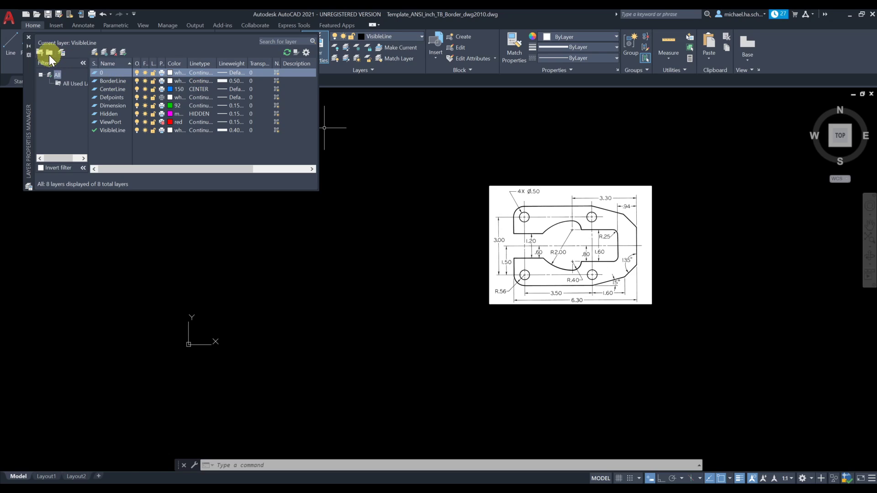
- Close the layer properties manager and check the current layer in the list of layers
click(28, 37)
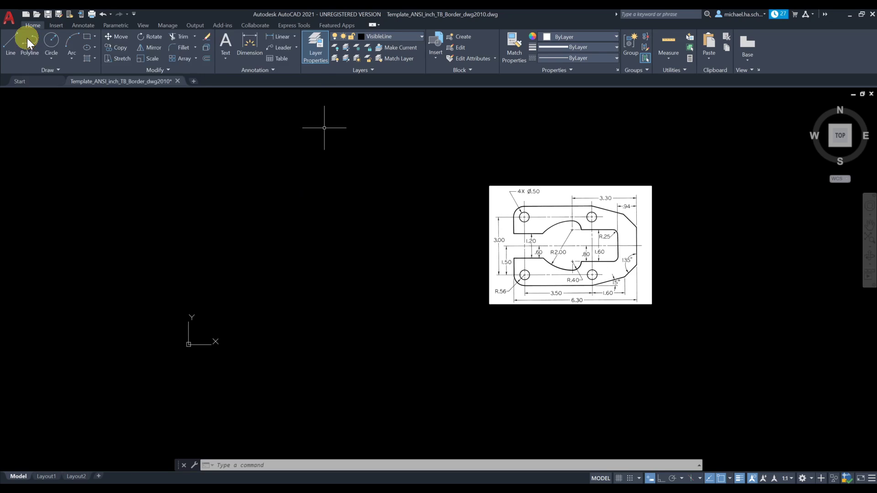
click(385, 38)
click(385, 37)
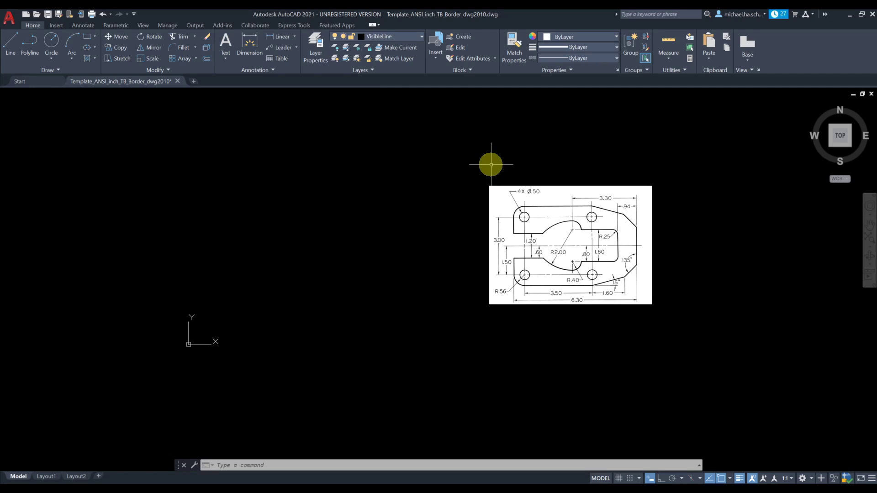
click(86, 36)
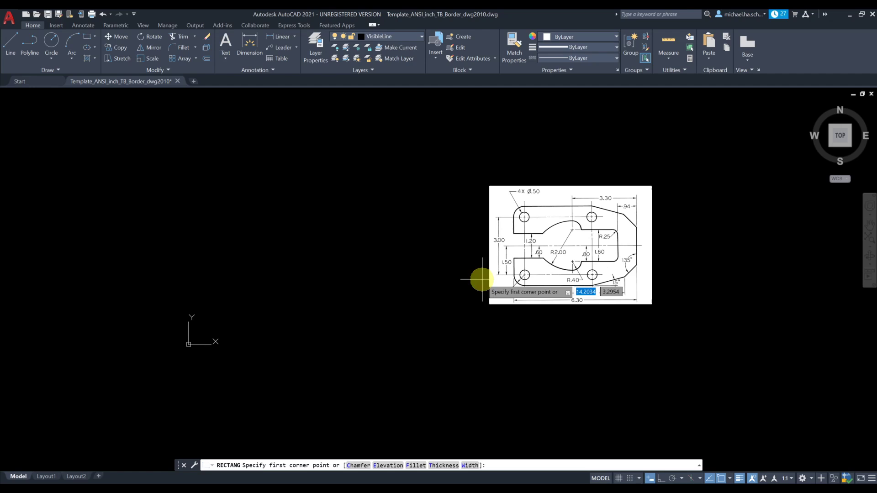
click(260, 300)
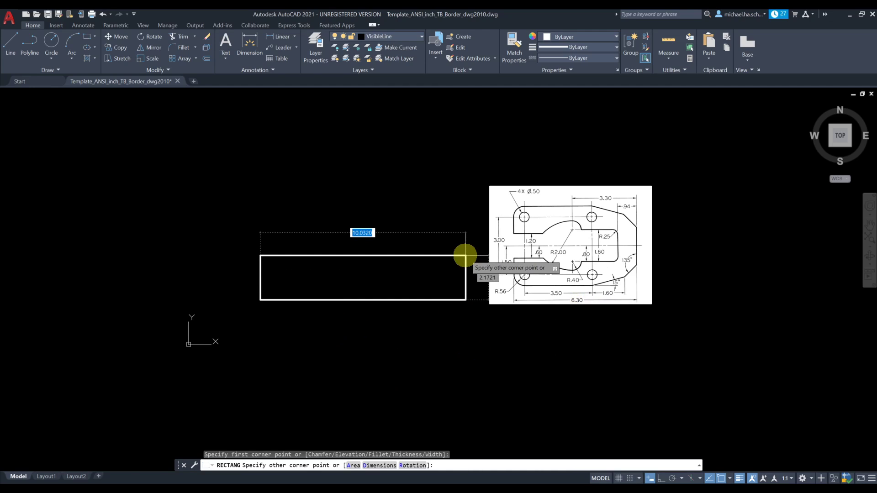
key(Escape)
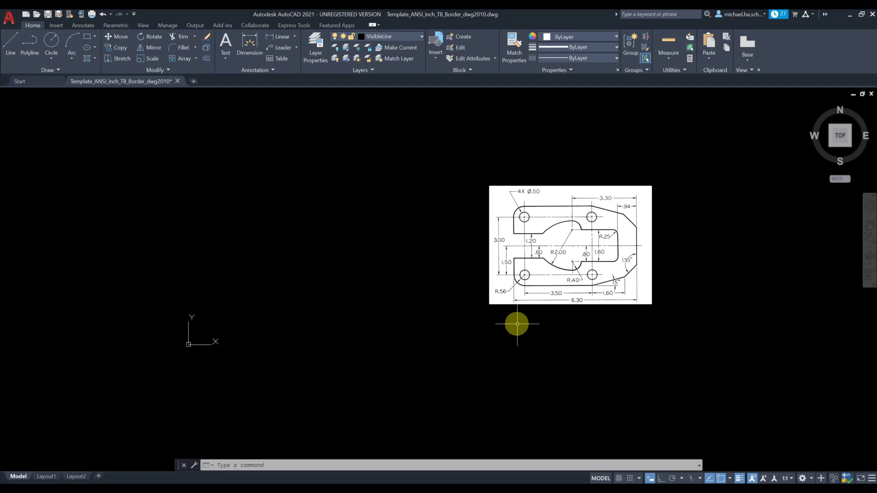
- Draw a rectangle 6.3 wide and 4.12 high in the empty area beside the reference image
click(87, 36)
click(241, 300)
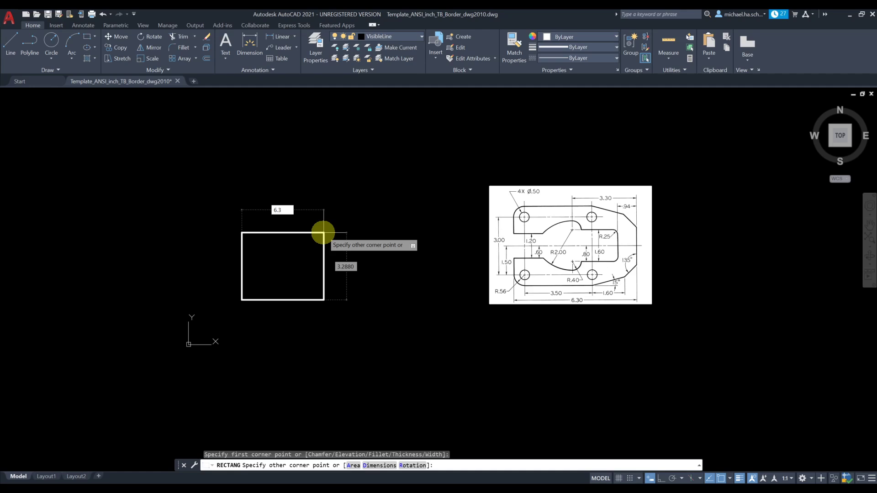
key(Tab)
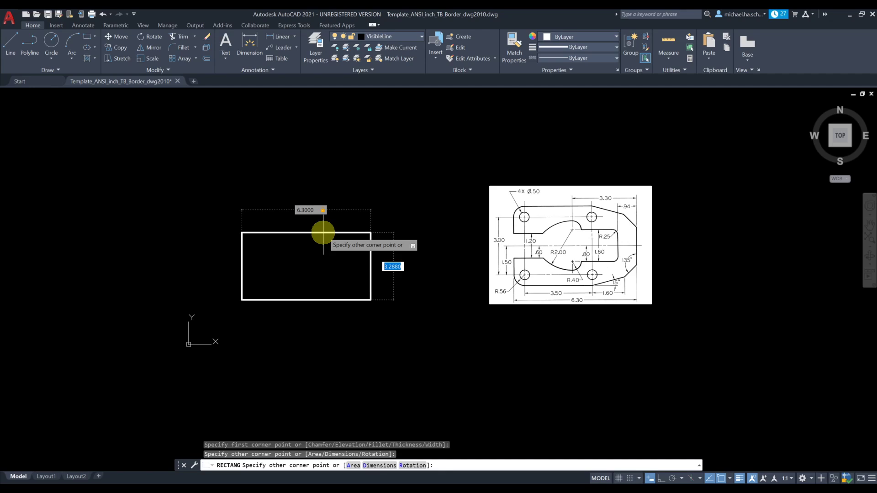
key(Return)
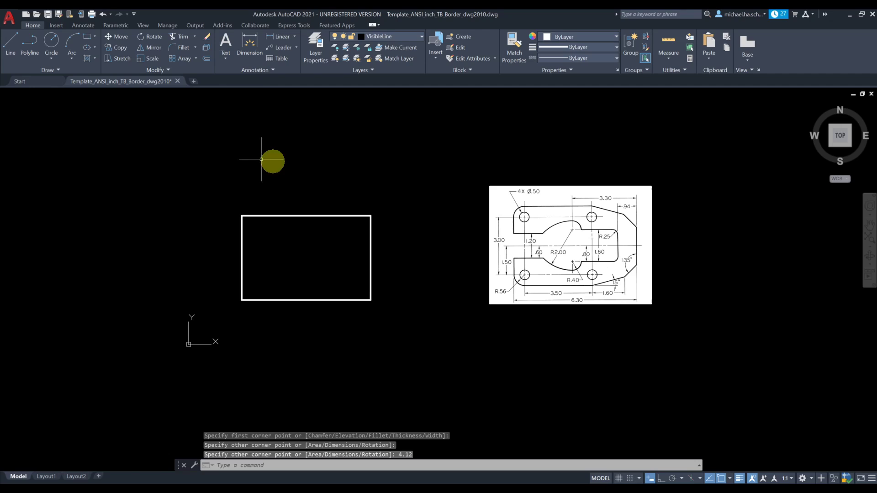
- Move the rectangle horizontally to the right, closer to the reference image
click(113, 36)
click(372, 213)
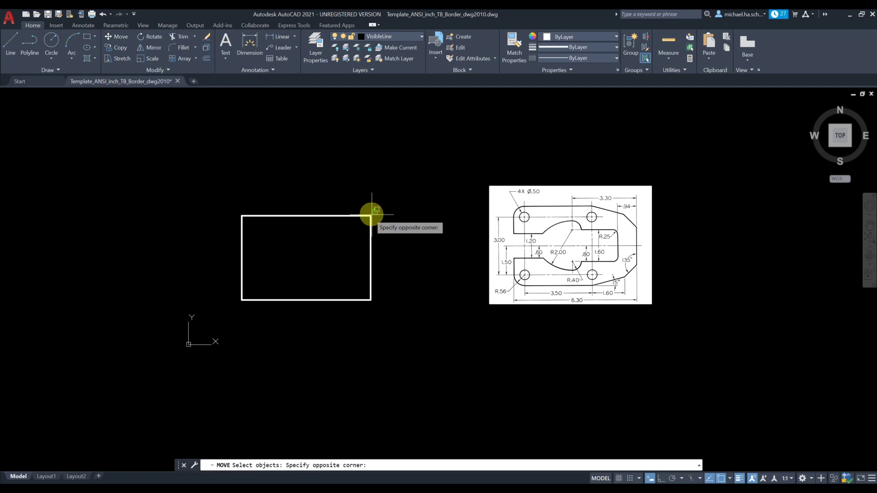
click(362, 224)
key(Return)
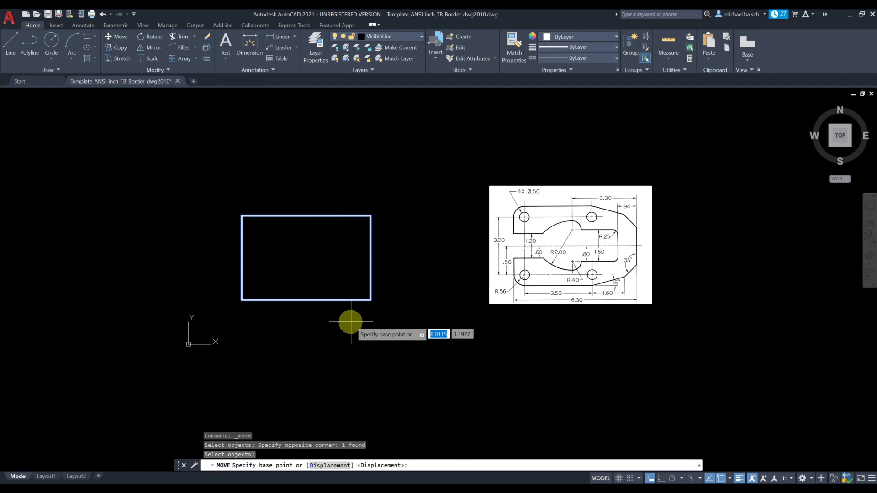
click(318, 328)
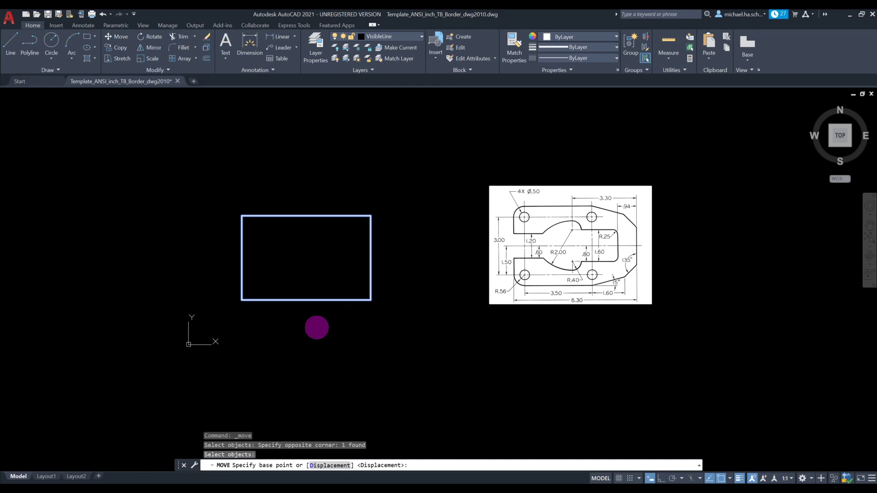
click(399, 324)
- Fillet the lower-left corner of the rectangle with a radius of .56
scroll(481, 283, up, 2)
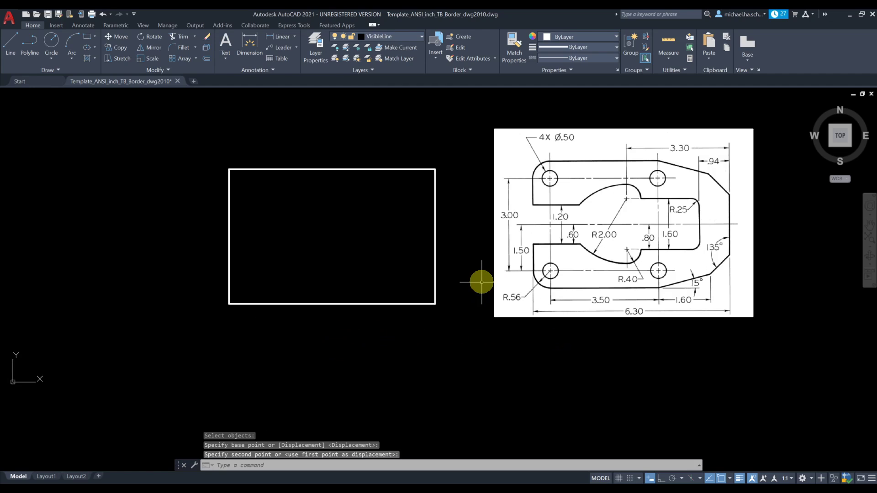
scroll(481, 282, up, 2)
mouse_move(482, 281)
middle_down()
mouse_move(414, 325)
mouse_move(398, 351)
mouse_move(417, 348)
middle_up()
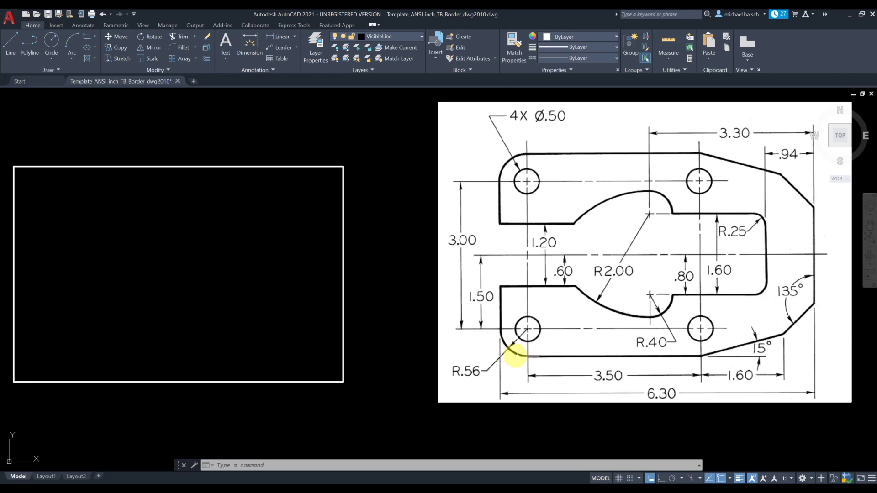
click(183, 48)
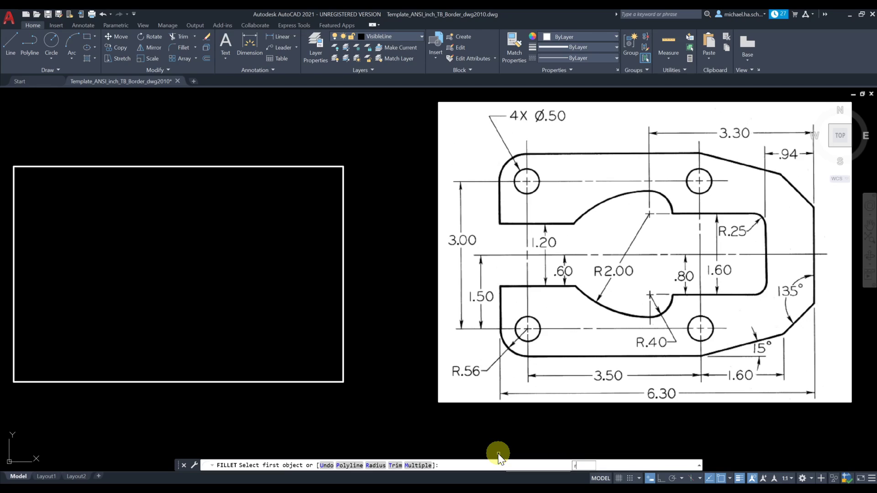
click(481, 468)
key(Return)
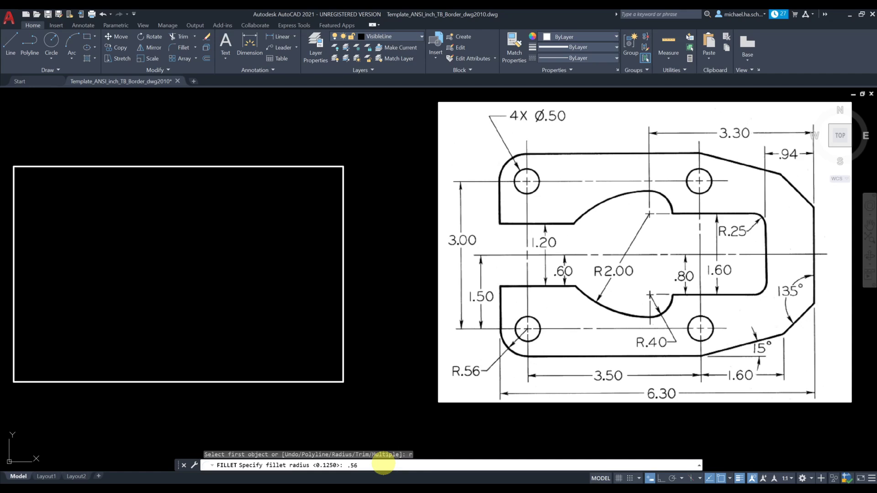
key(Return)
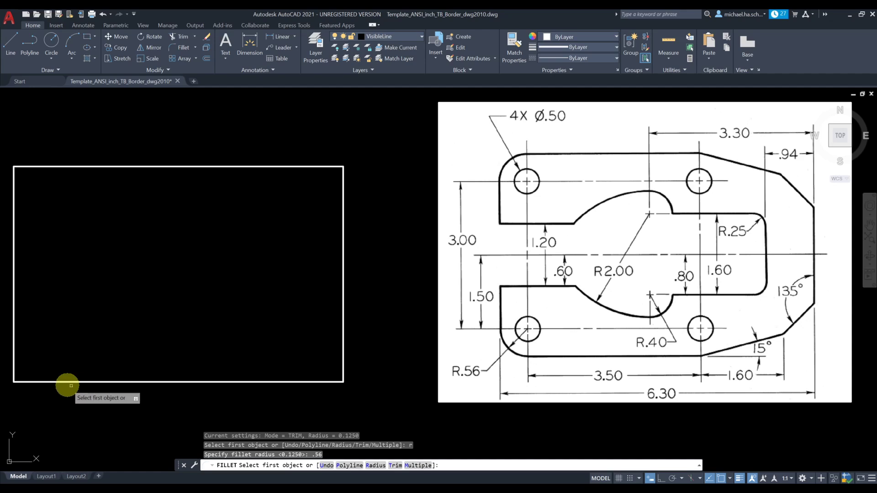
click(14, 367)
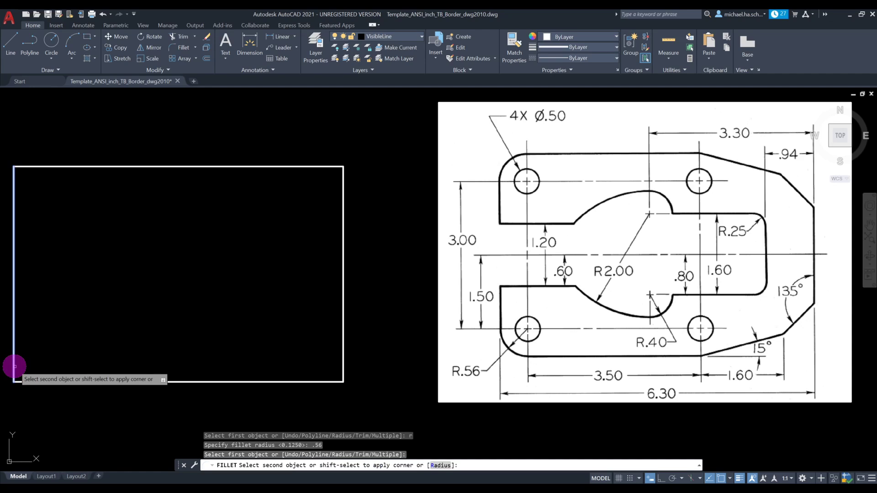
click(32, 381)
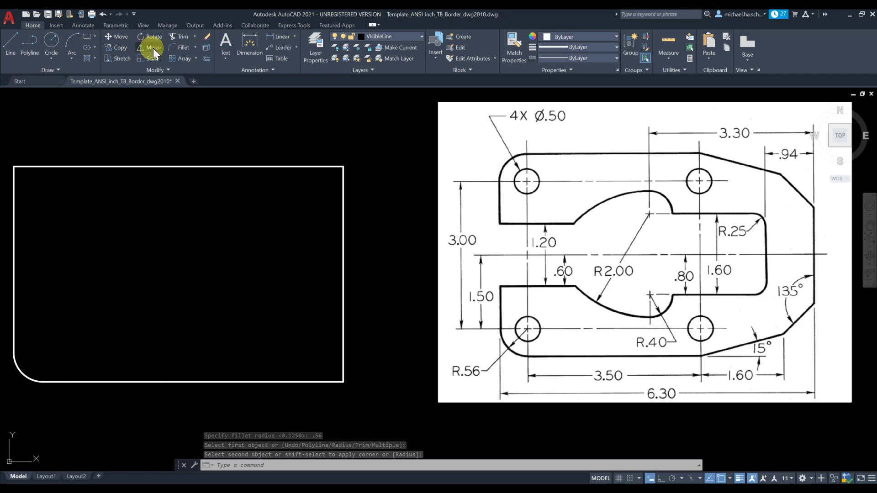
- Fillet the upper-left corner of the rectangle with the same .56 radius
click(182, 48)
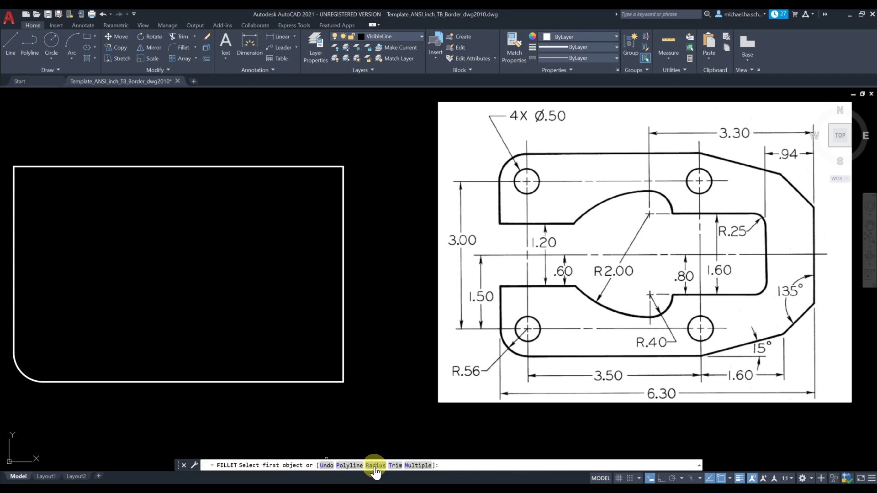
click(15, 189)
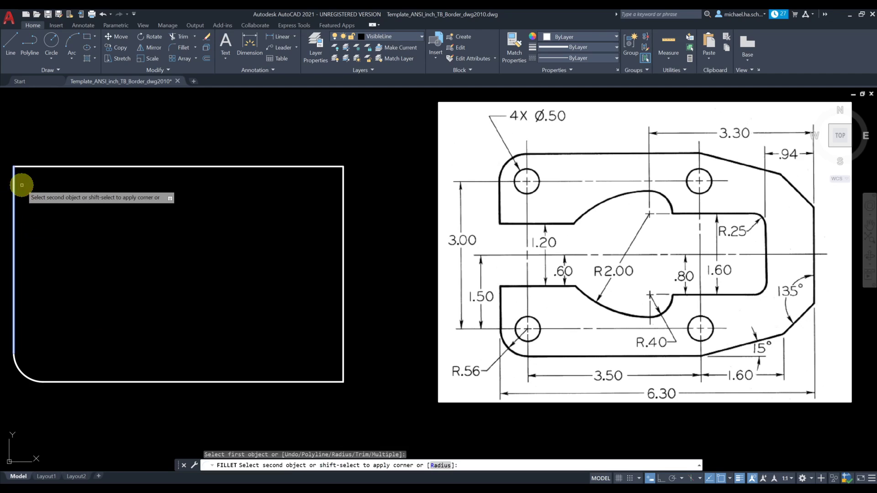
click(28, 168)
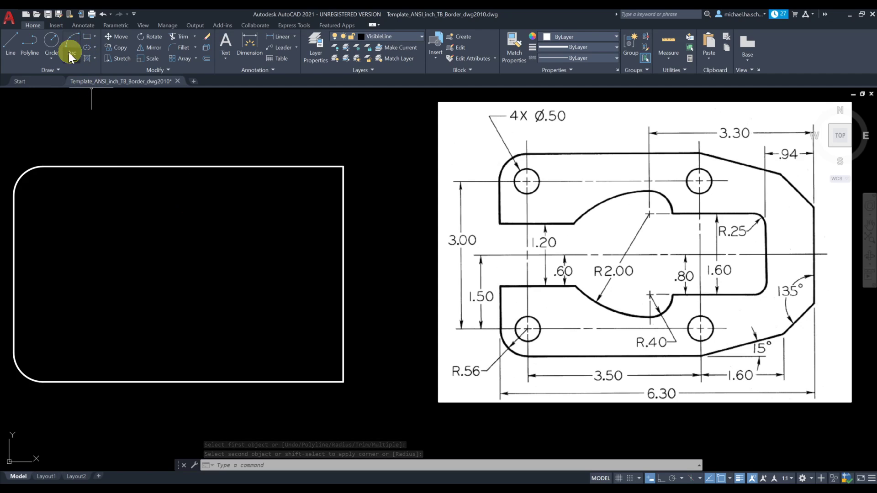
- Draw a circle of diameter .5 centred on the lower-left fillet arc's centre
click(57, 59)
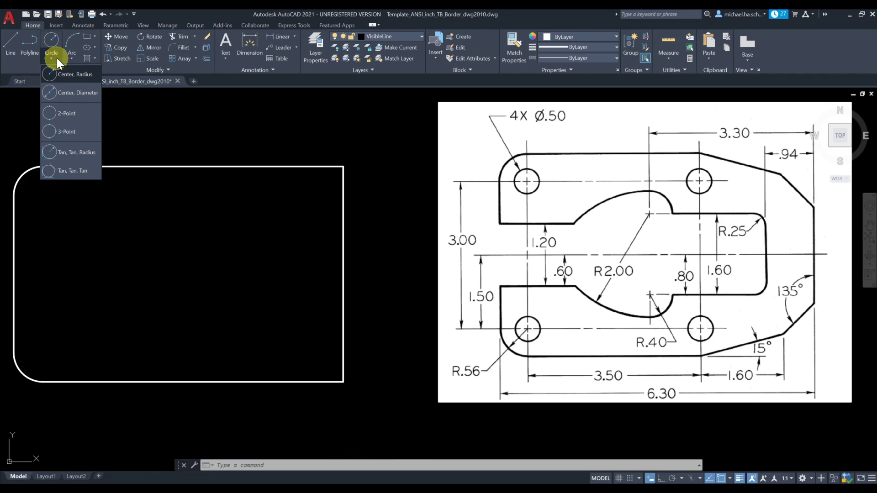
click(73, 93)
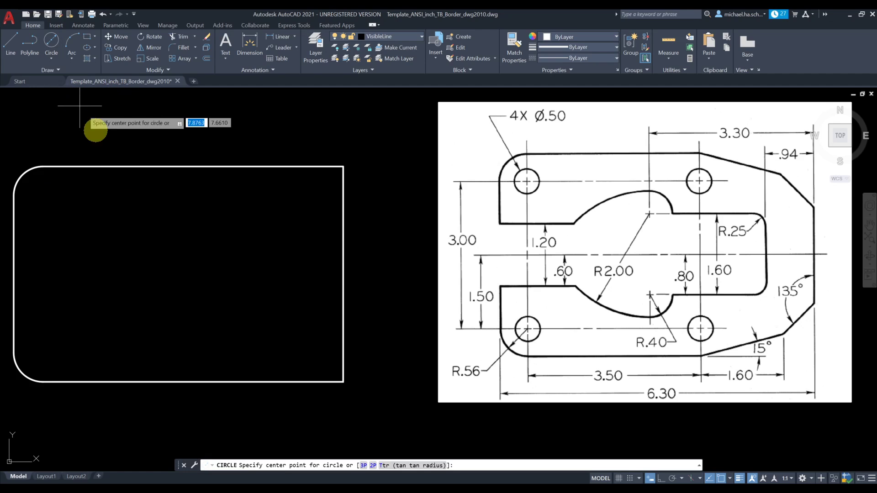
click(40, 354)
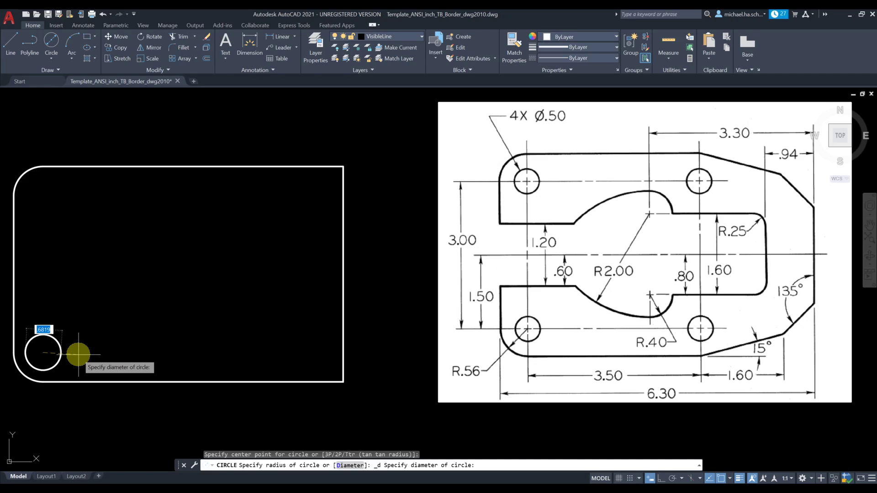
key(Return)
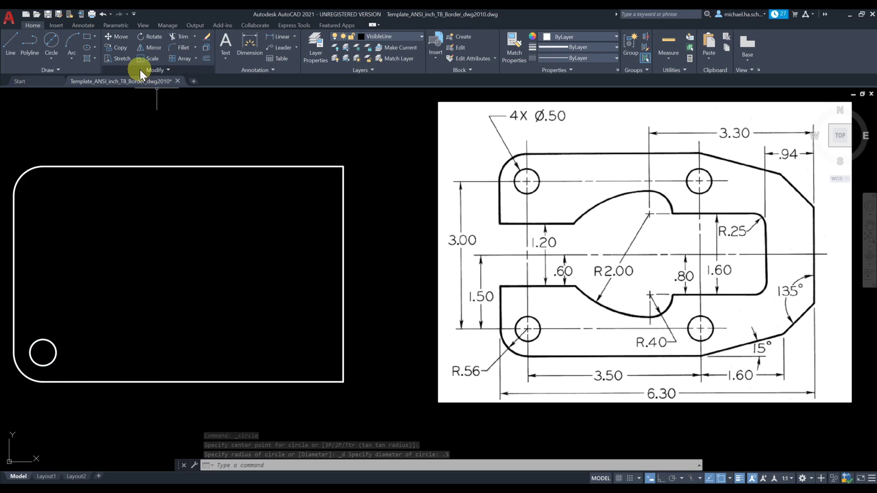
- Create a rectangular array of the circle with 2 columns and 2 rows
click(195, 58)
click(198, 76)
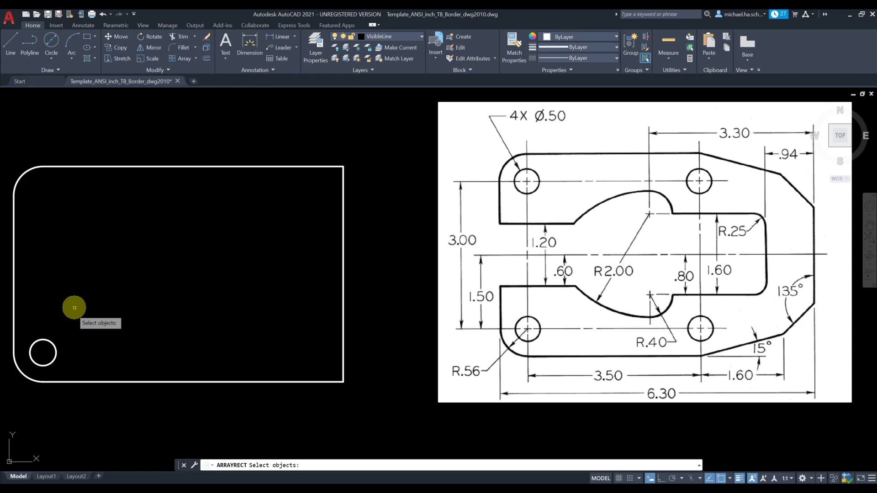
click(53, 343)
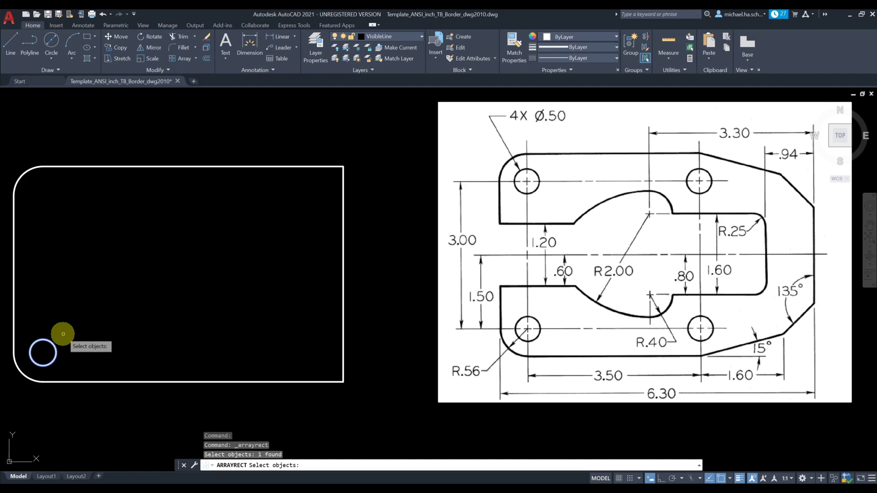
key(Return)
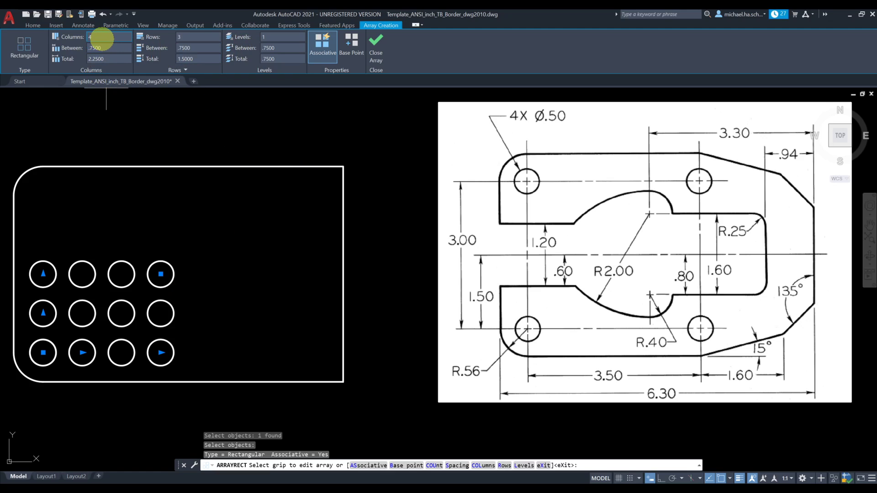
click(86, 37)
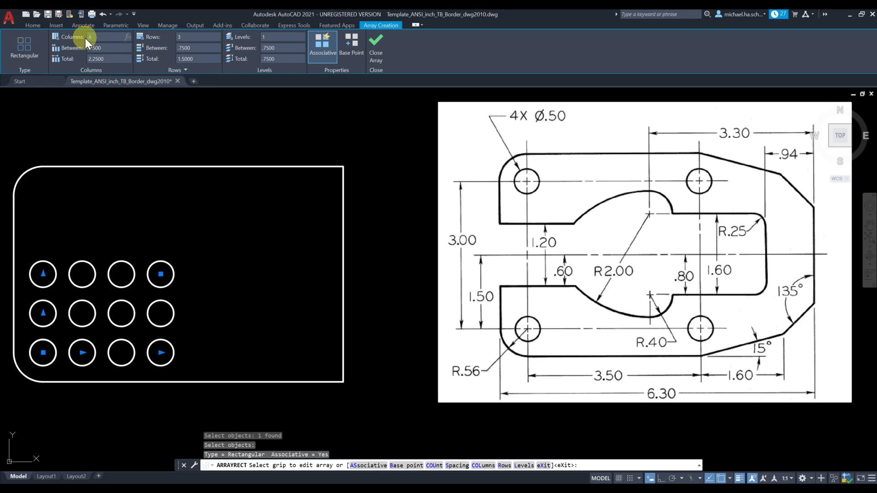
text(2)
click(185, 38)
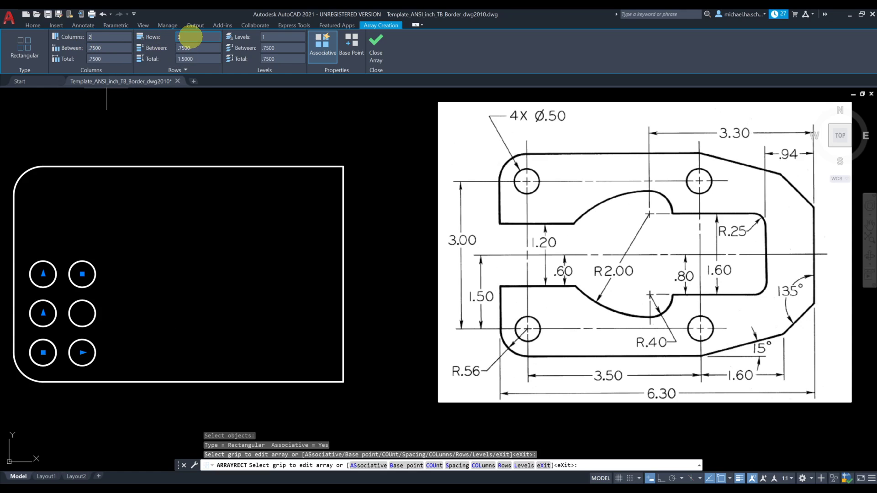
text(2)
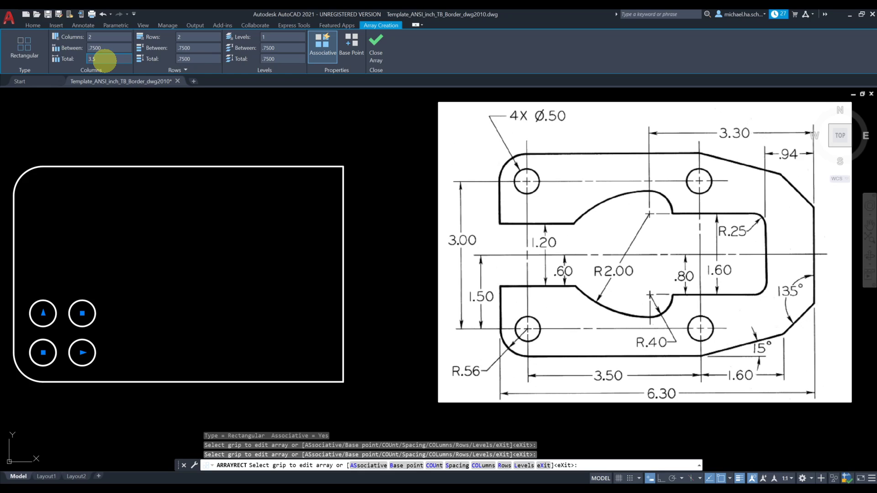
- Set the array's total column distance to 3.5 and total row distance to 3, and finish the array
click(104, 60)
text(3.5)
click(198, 58)
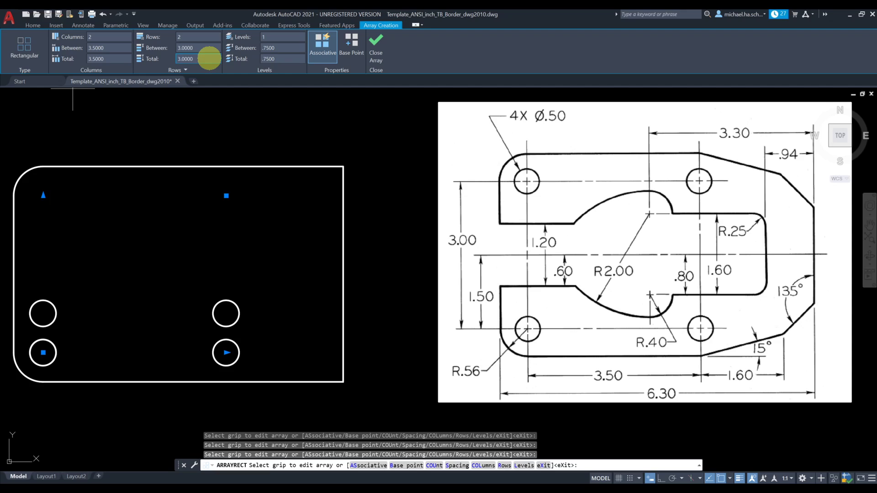
click(196, 48)
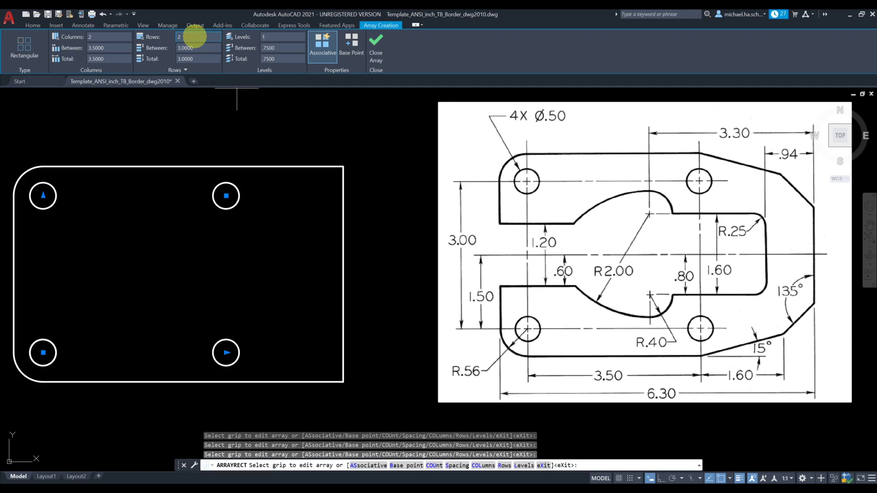
click(373, 40)
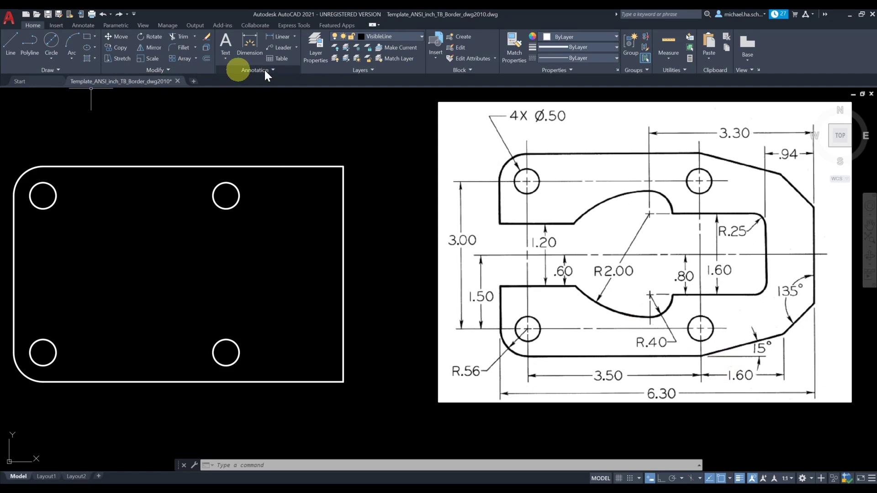
- Make CenterLine the current layer and add center marks to all four hole circles
click(390, 36)
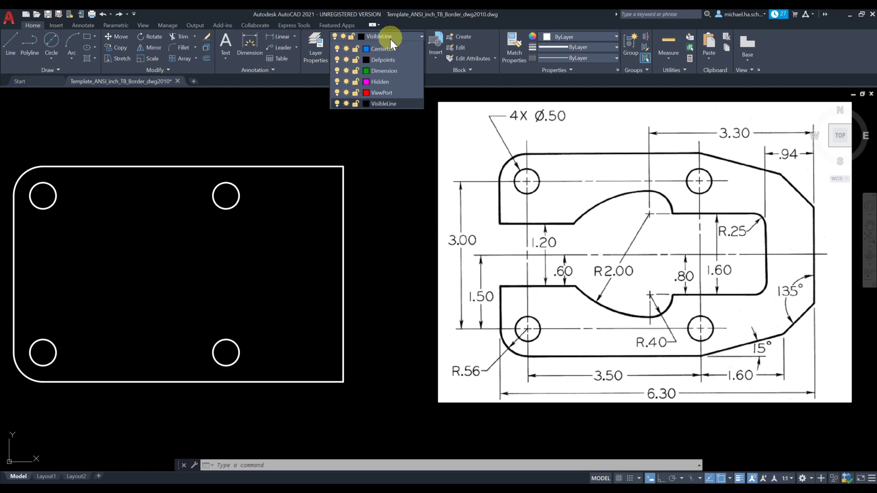
click(389, 70)
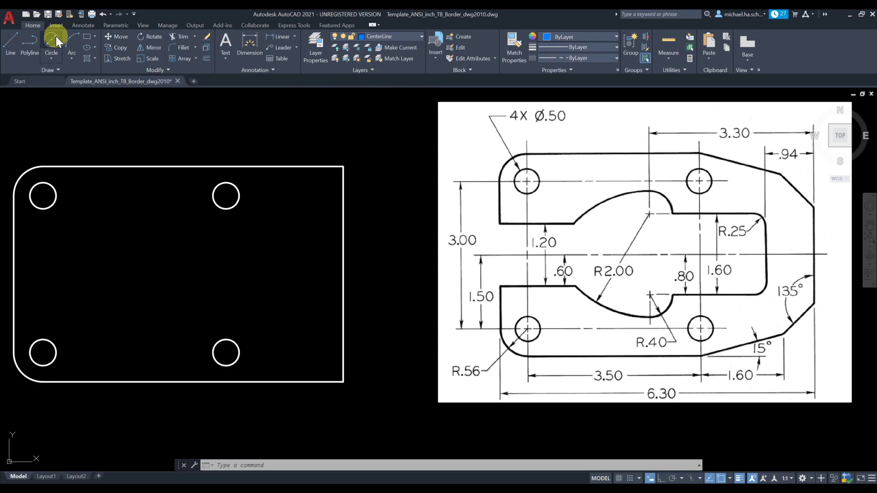
click(91, 26)
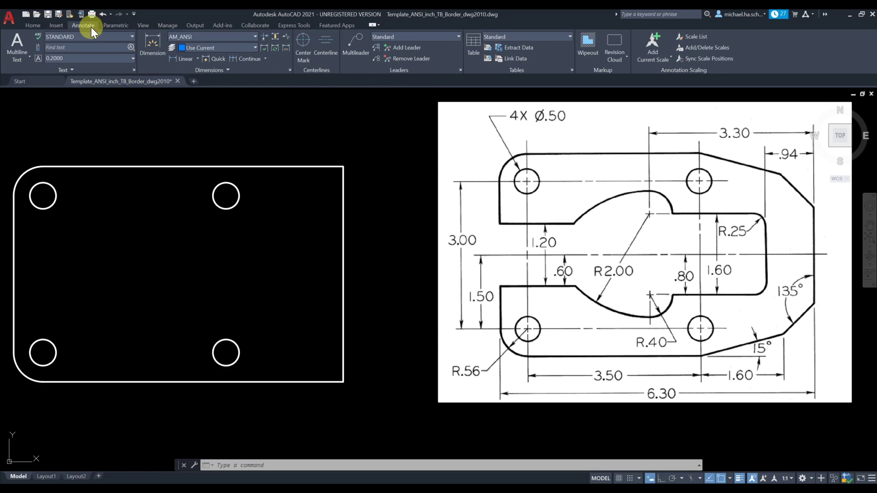
click(304, 44)
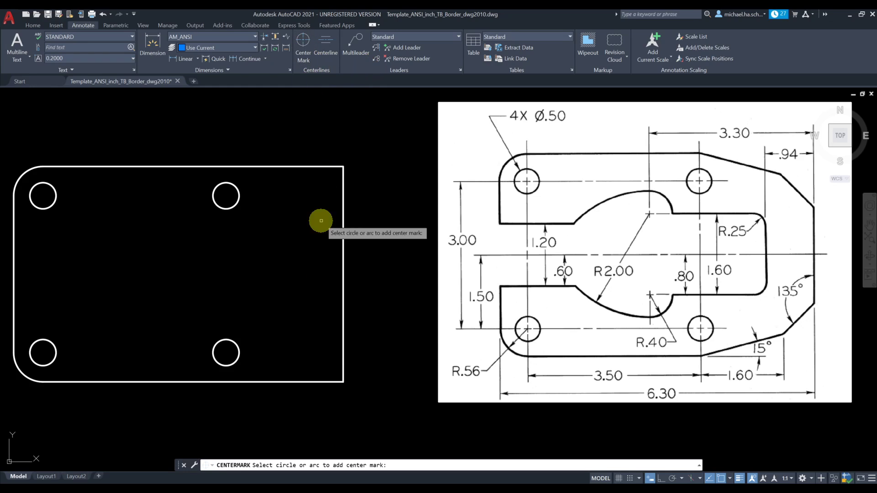
click(237, 344)
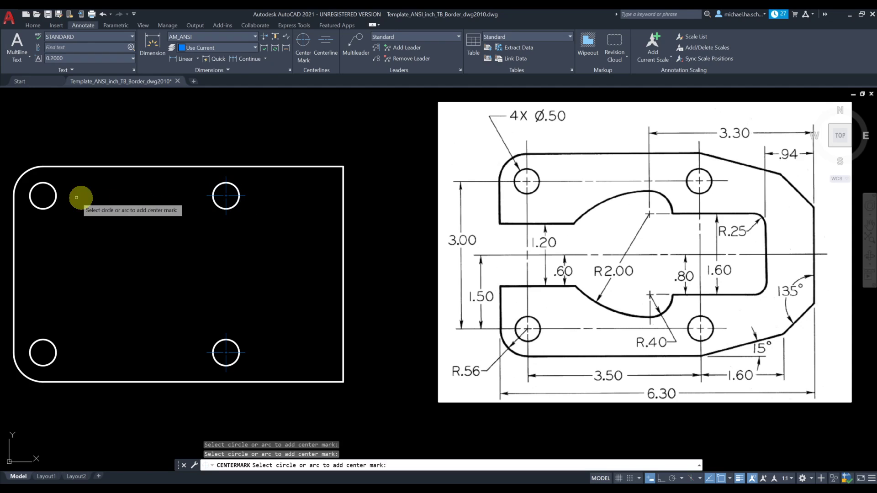
click(53, 197)
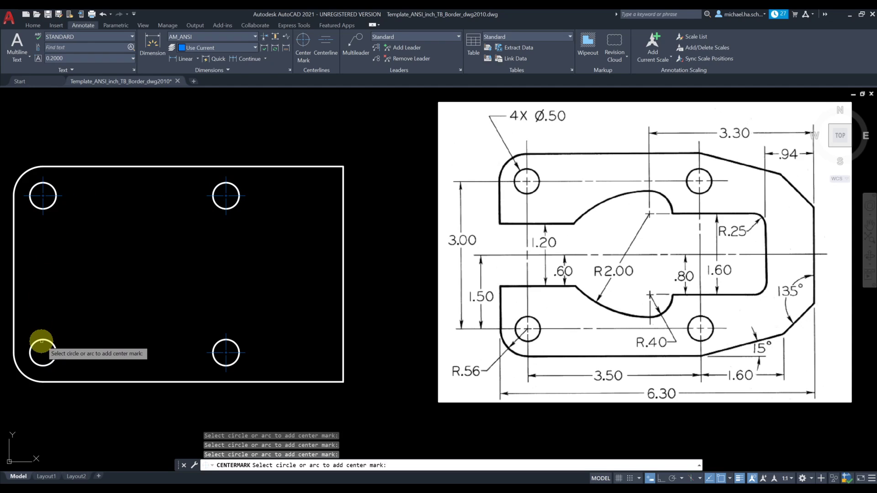
click(30, 352)
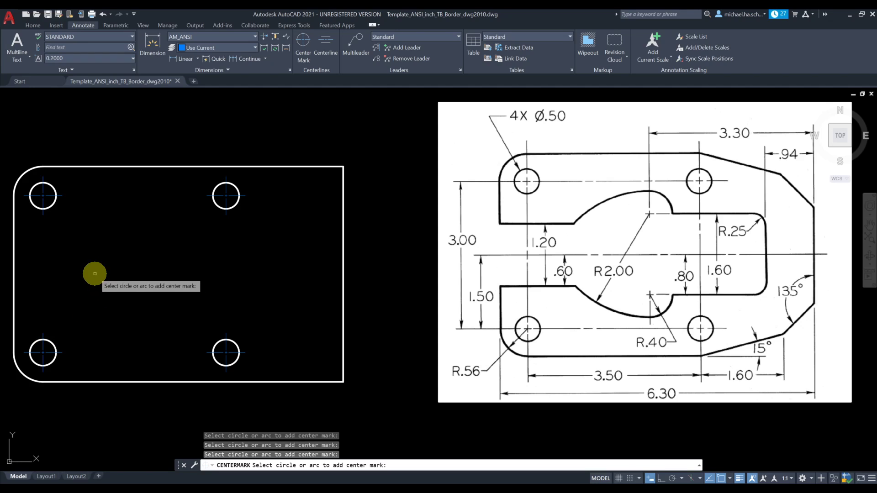
key(Escape)
- On the VisibleLine layer, draw a line about 3.35 long at 15° upward right from the bottom edge directly below the lower-right hole
click(32, 26)
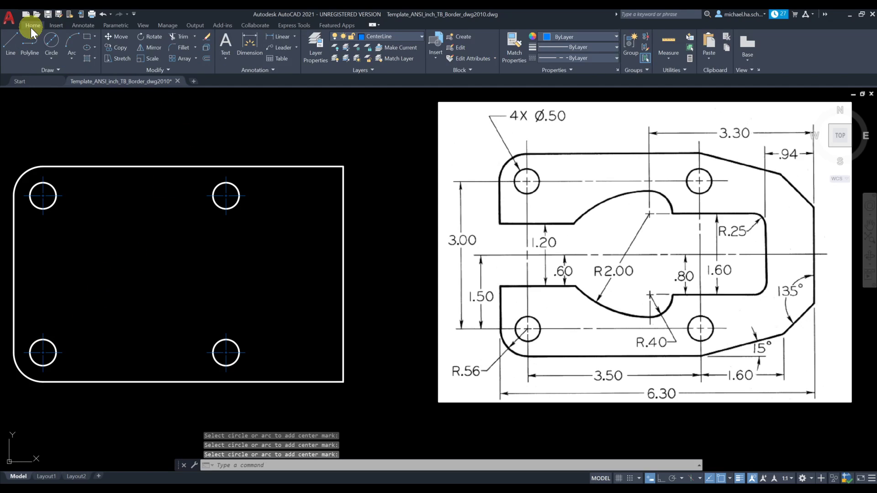
click(384, 36)
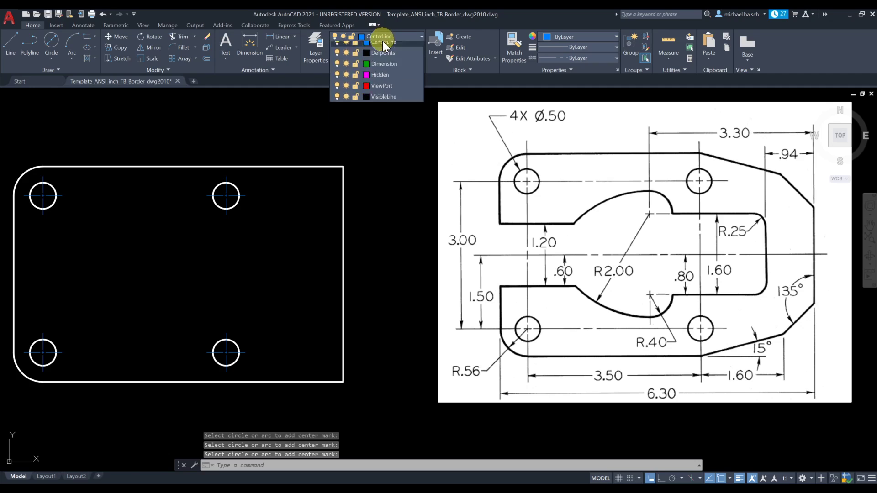
click(384, 121)
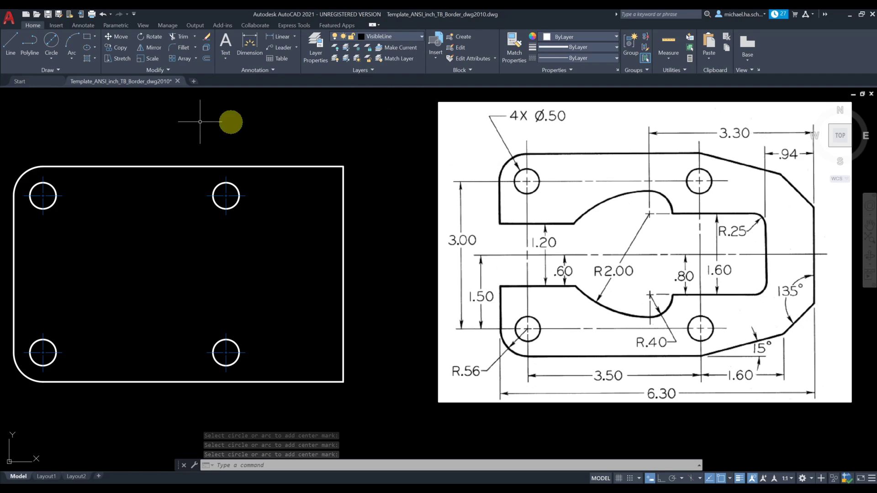
click(14, 52)
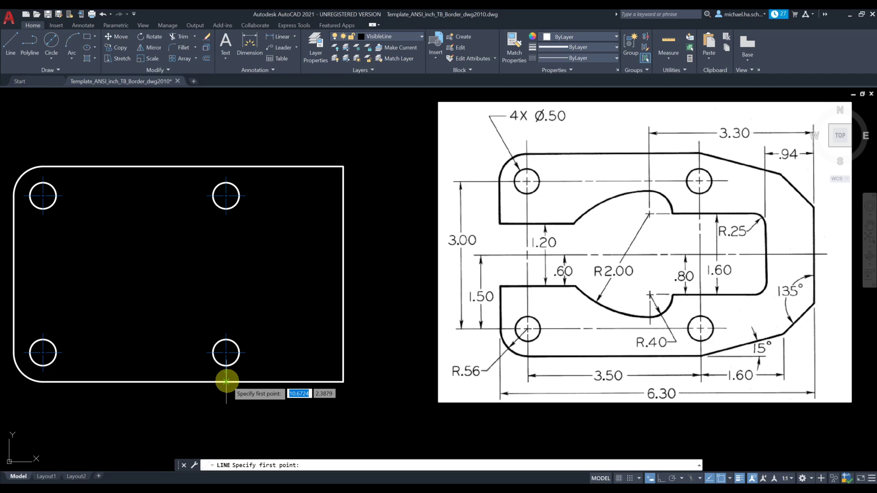
click(226, 382)
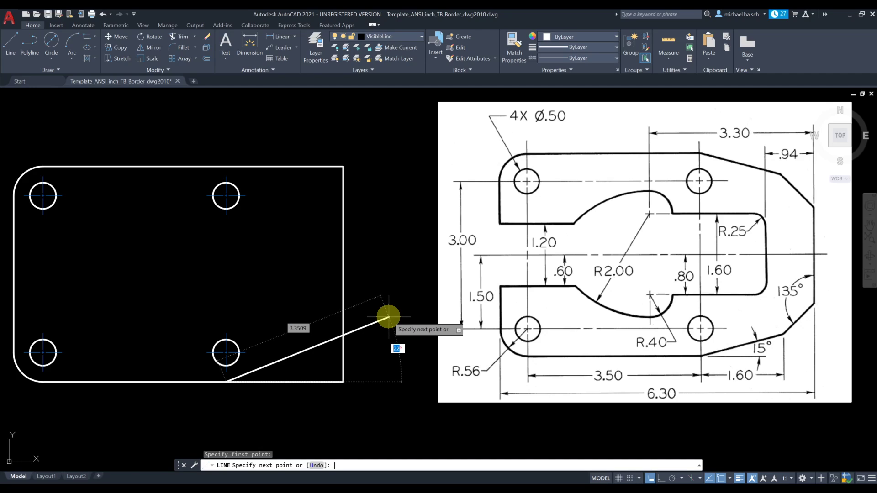
key(Return)
key(Return)
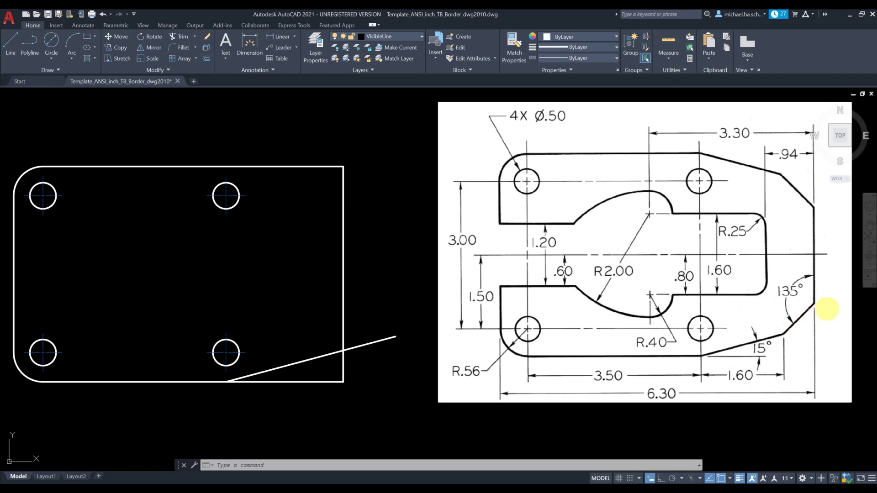
- From the angled line's start point, draw an orthogonal construction line 1.6 to the right, continuing vertically up past the 15° line
click(7, 47)
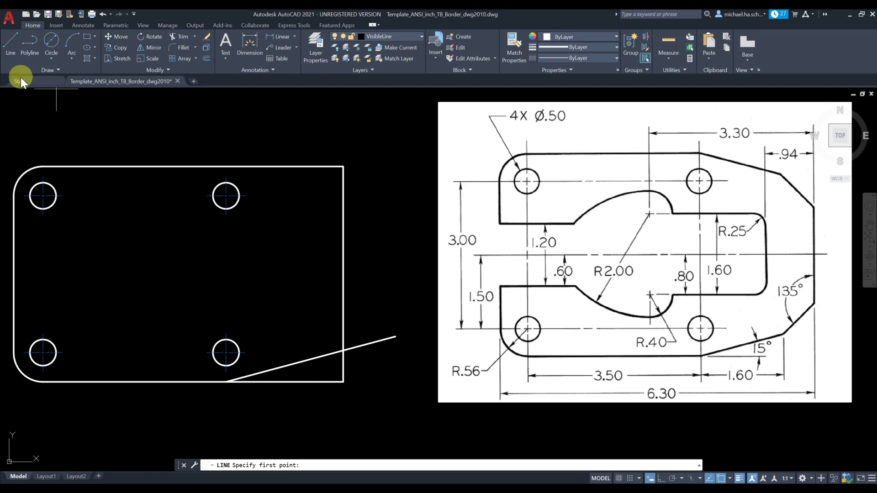
click(225, 382)
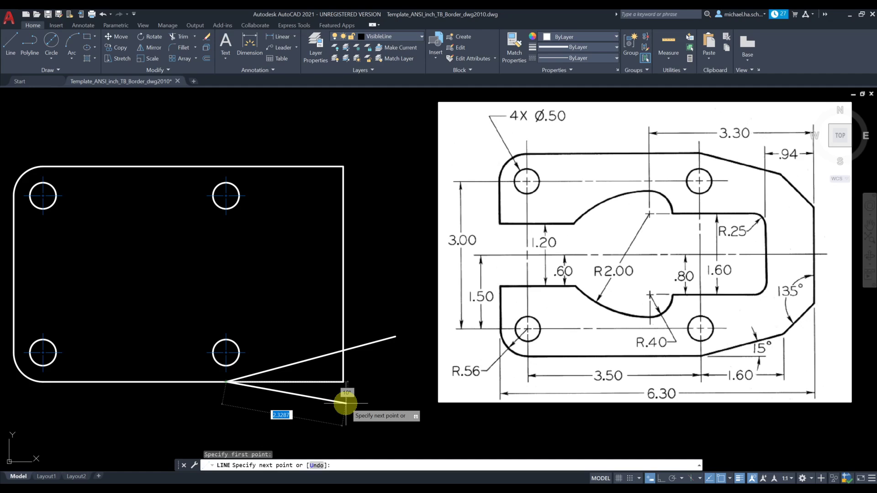
key(F8)
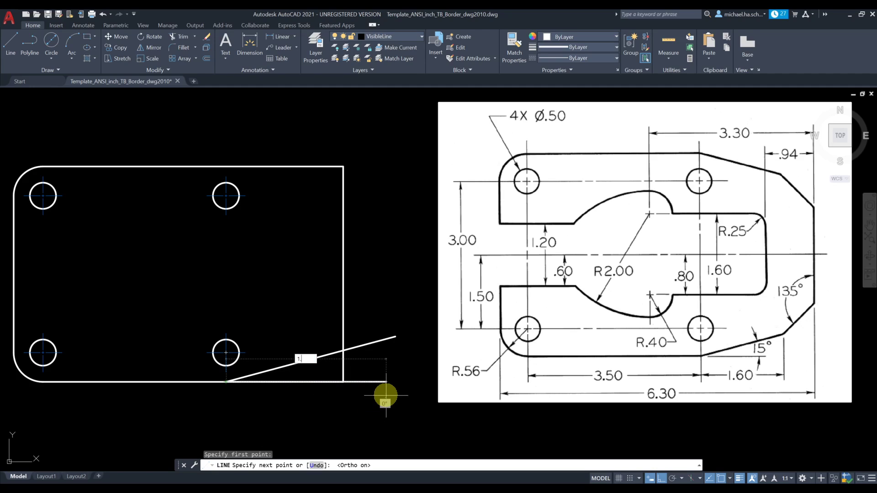
key(Return)
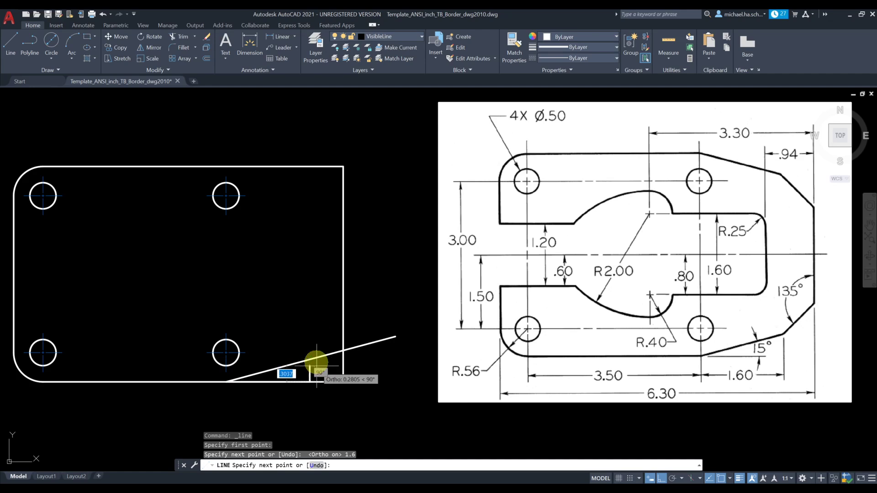
click(310, 325)
key(Escape)
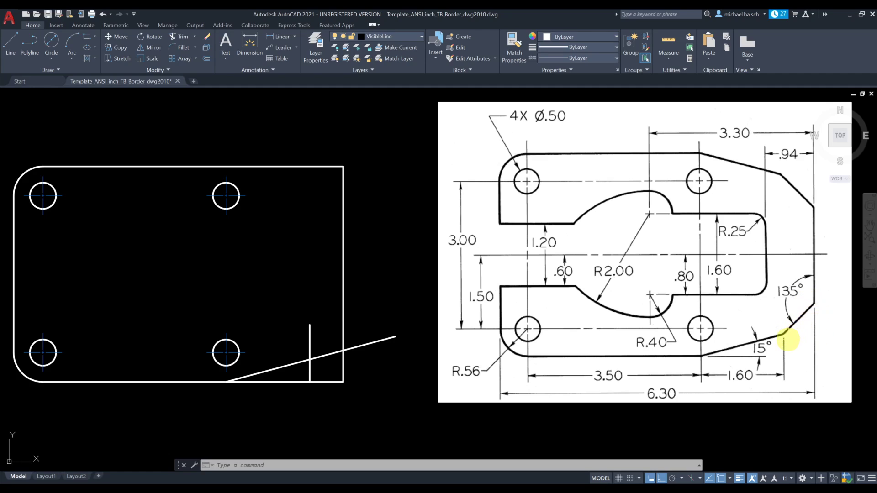
- Draw a 45° line about 2.04 long from the intersection of the vertical and 15° lines, extending past the plate's right edge
click(9, 44)
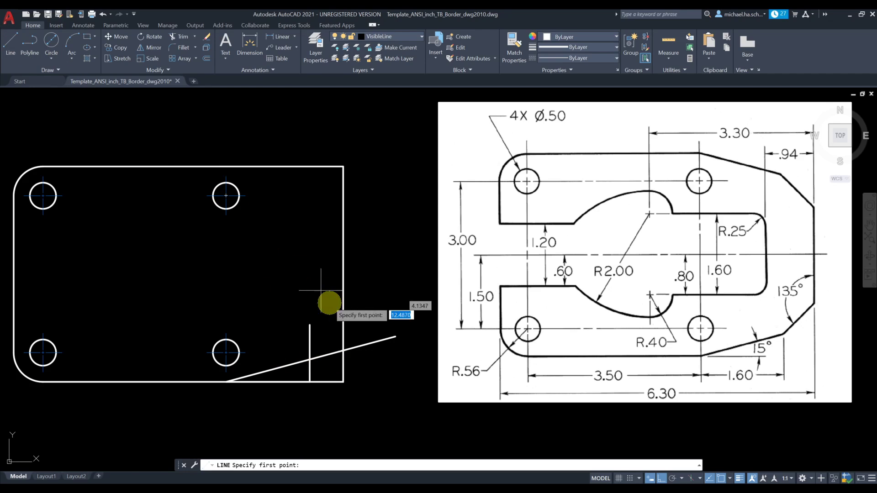
click(309, 358)
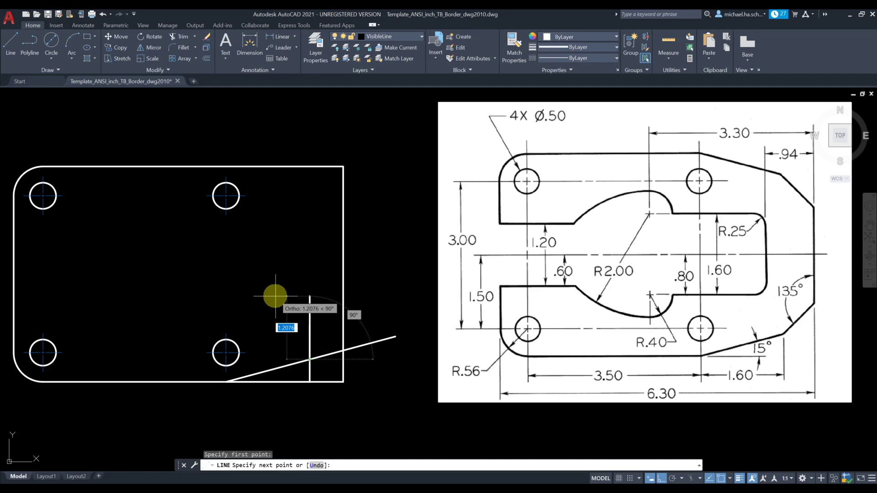
key(F8)
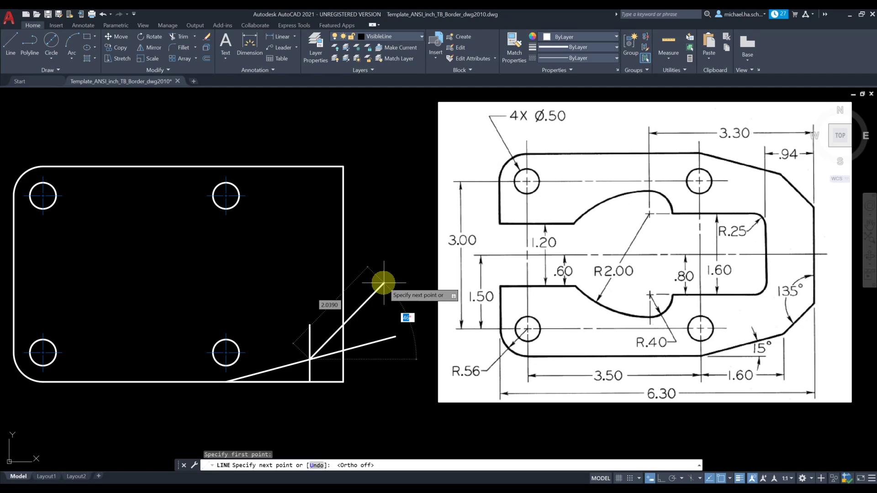
key(Return)
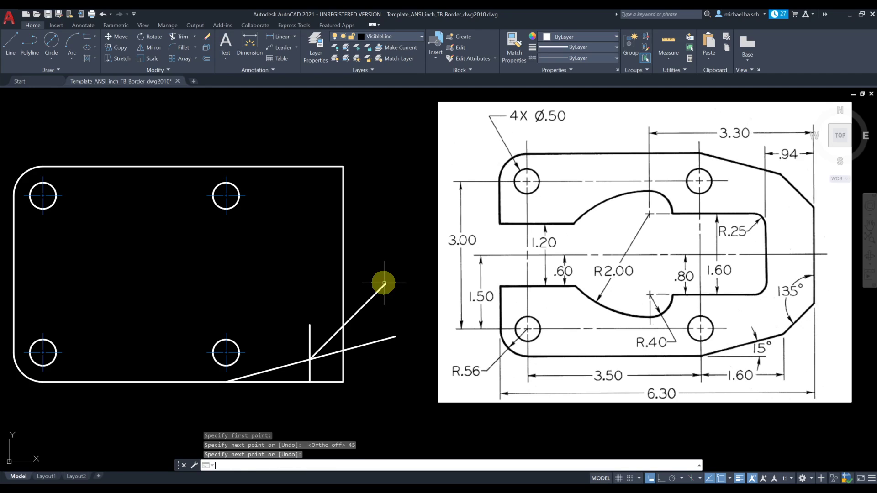
key(Return)
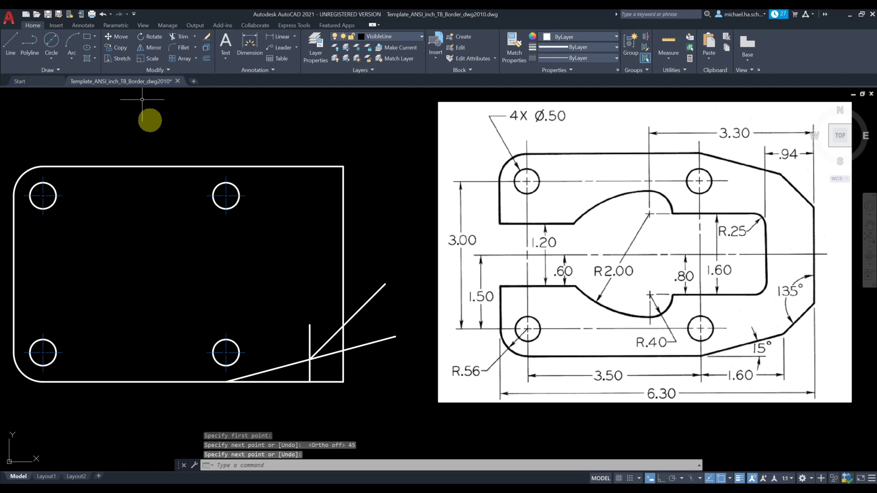
- Trim the surplus bottom and right edges, the construction lines and the overshooting angled ends, leaving the plate's lower-right corner bevelled
click(180, 37)
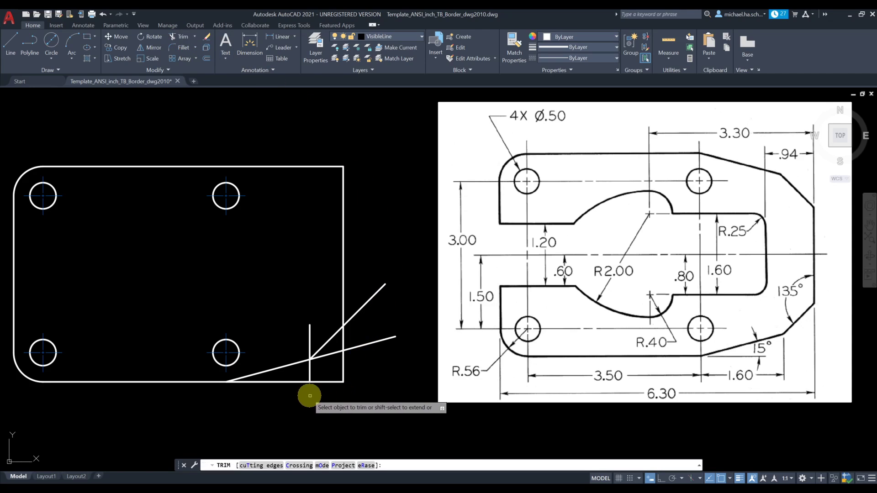
click(297, 382)
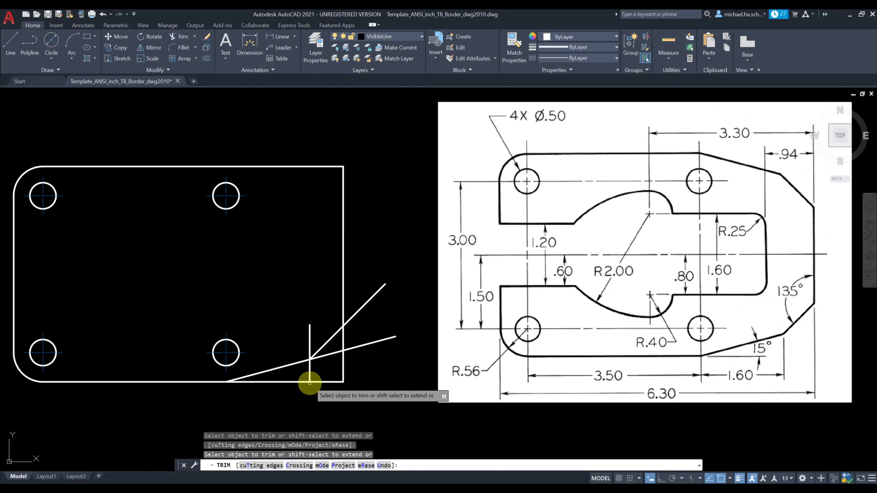
click(303, 382)
click(317, 382)
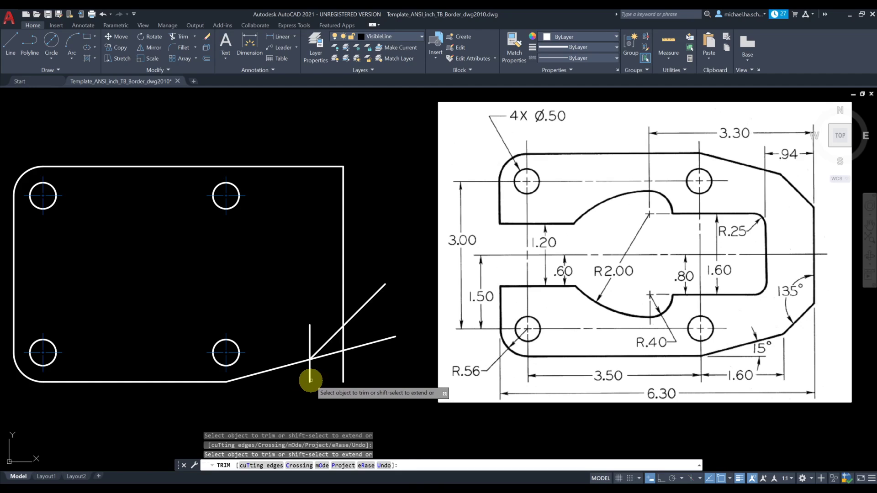
click(310, 380)
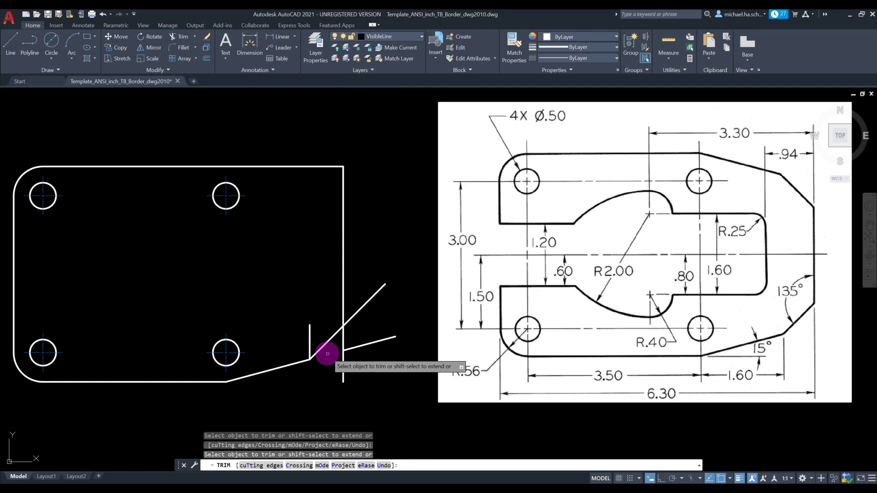
click(343, 358)
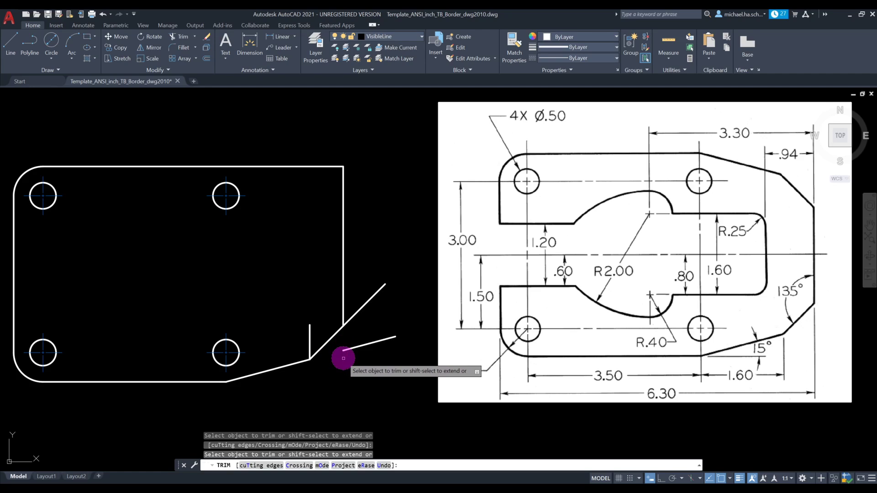
click(345, 350)
click(355, 315)
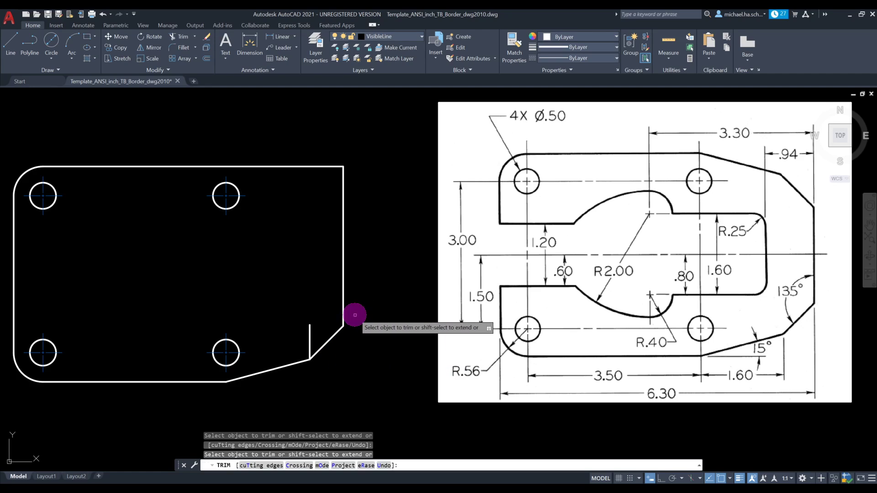
click(309, 331)
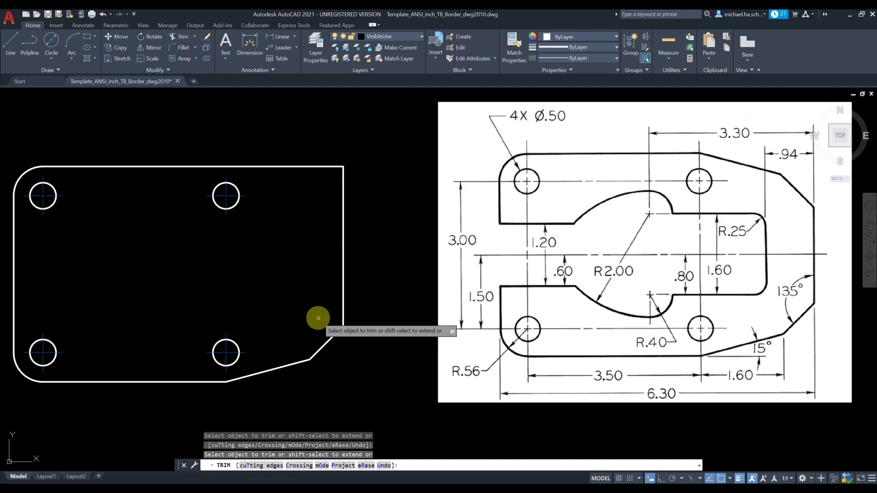
key(Escape)
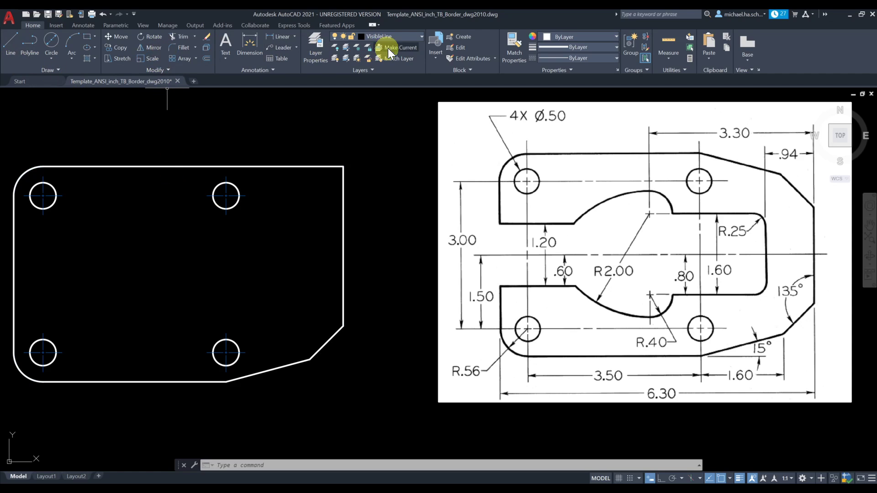
- On the CenterLine layer, add a horizontal centerline midway between the plate's top and bottom edges
click(397, 36)
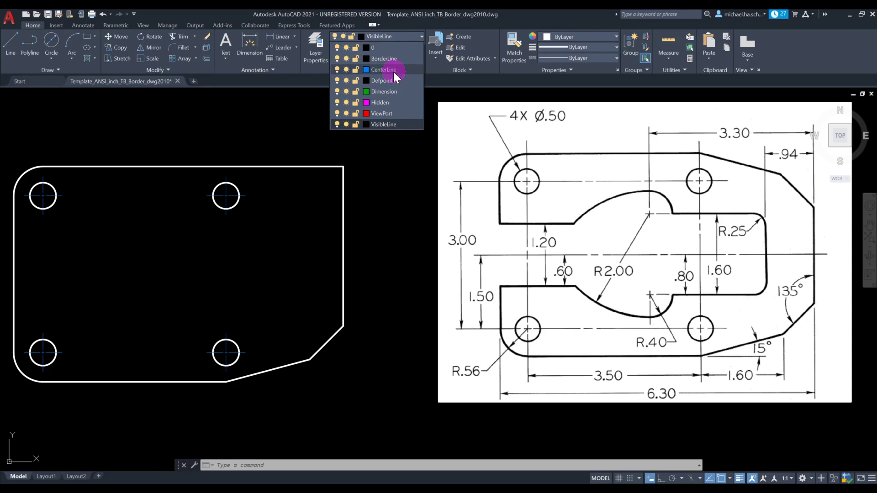
click(393, 70)
click(84, 25)
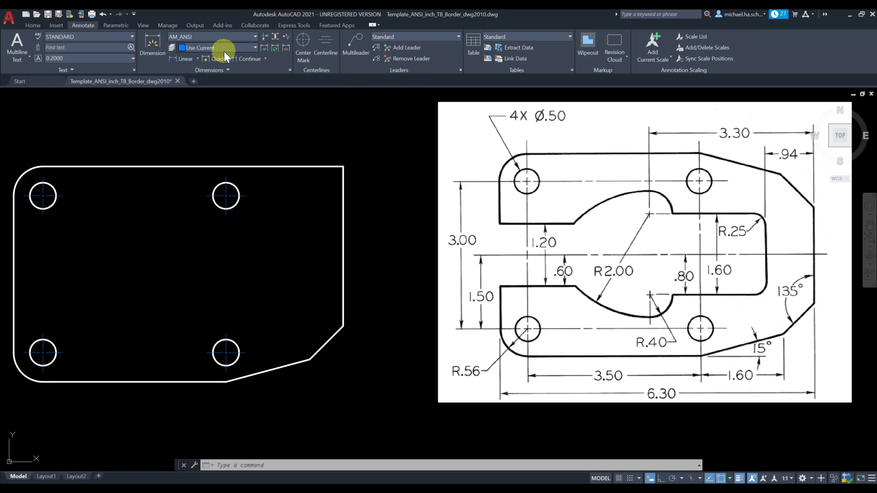
click(325, 46)
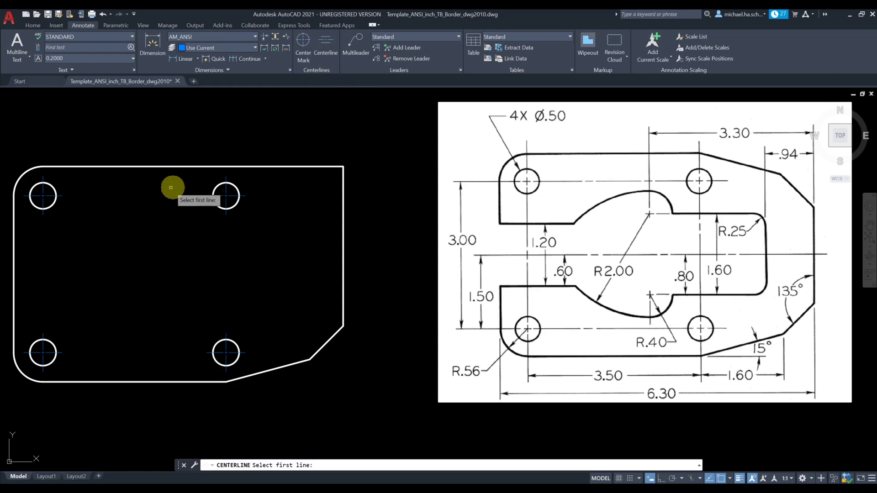
click(161, 170)
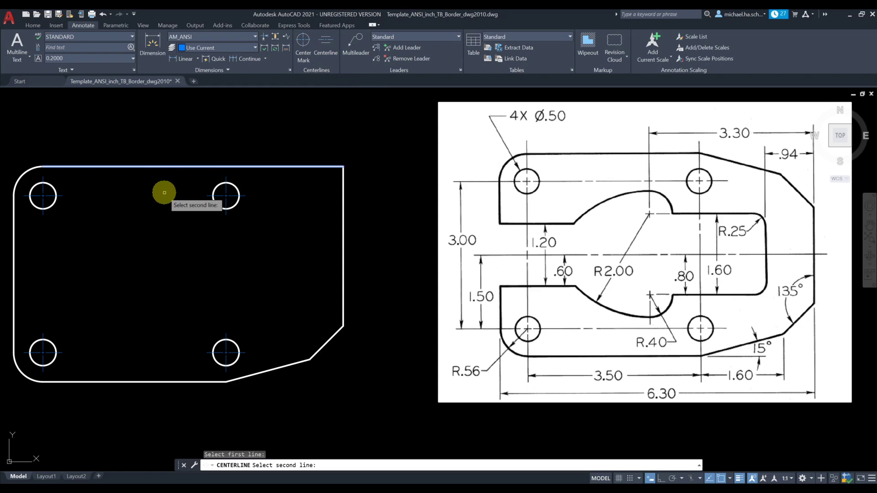
click(132, 381)
- Stretch both ends of the horizontal centerline so it extends past the plate's left and right edges
click(229, 273)
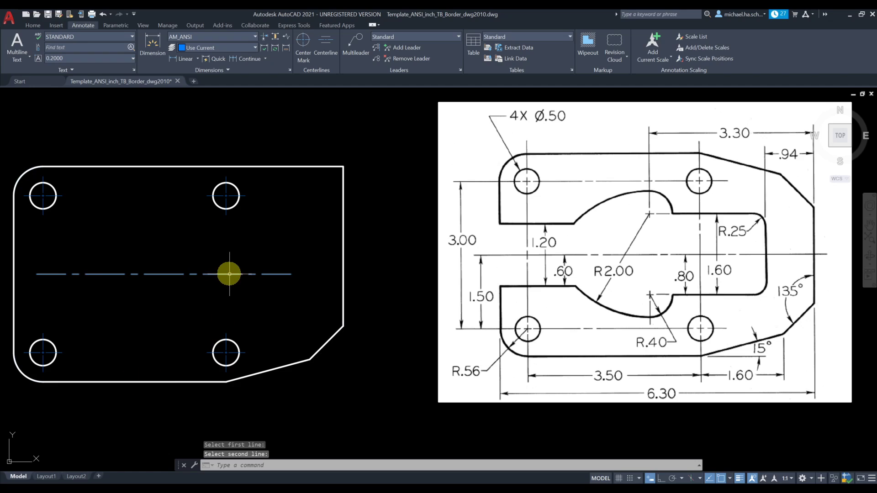
click(286, 274)
click(367, 275)
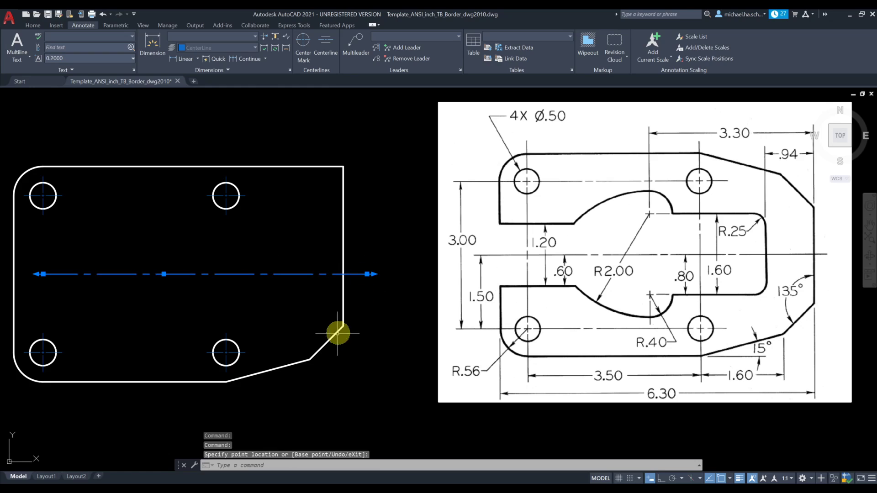
middle_drag(198, 305, 275, 297)
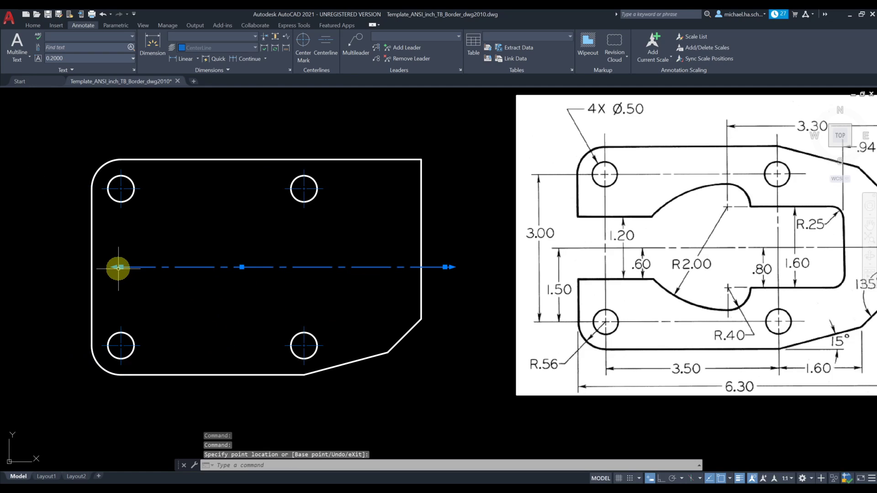
click(120, 267)
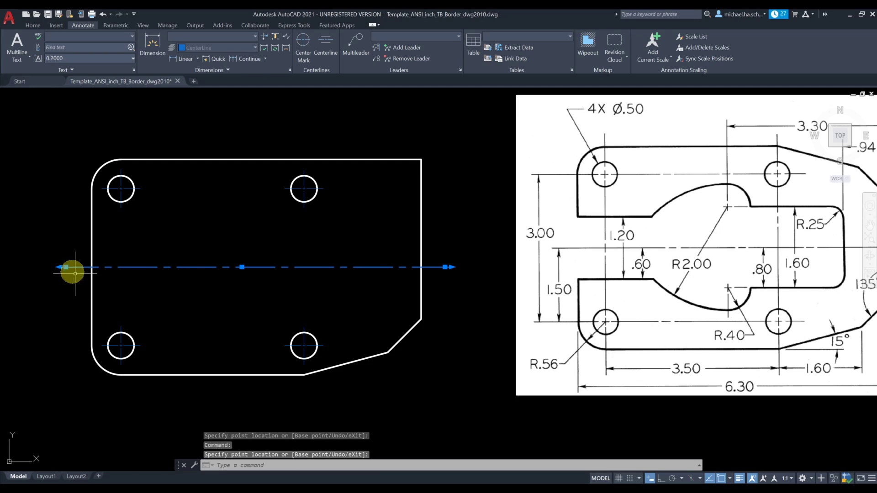
middle_drag(258, 304, 206, 307)
key(Escape)
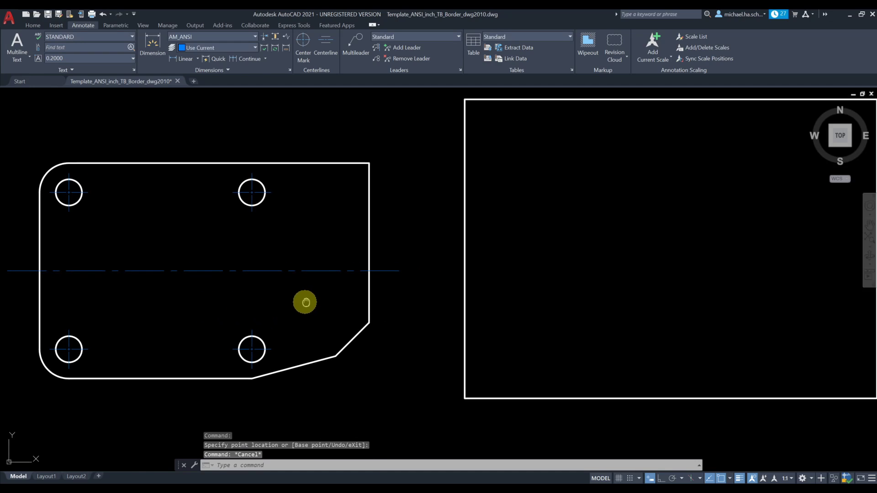
middle_drag(303, 302, 294, 309)
- Mirror the two angled lower-right edges about the horizontal centerline, keeping the source objects
click(33, 25)
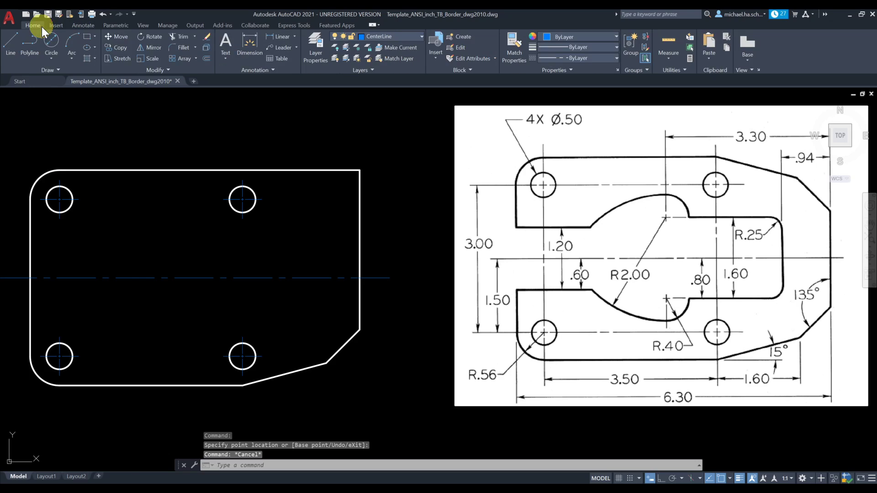
click(147, 48)
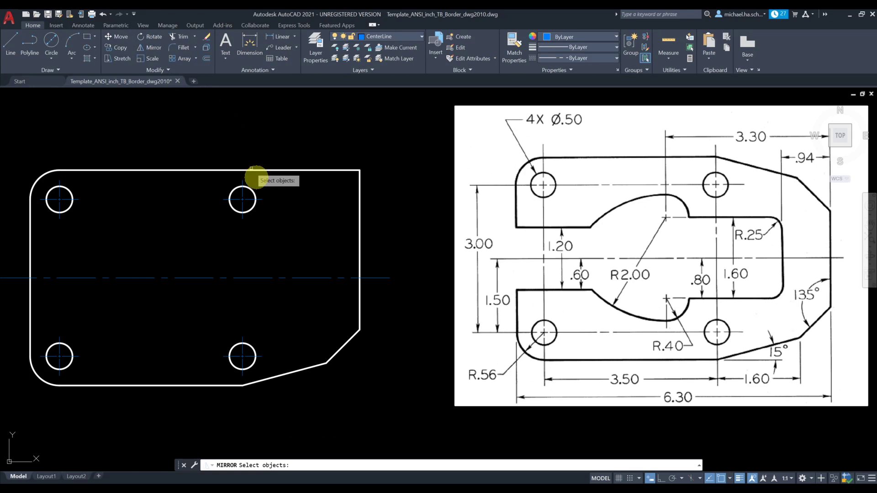
click(345, 356)
click(316, 373)
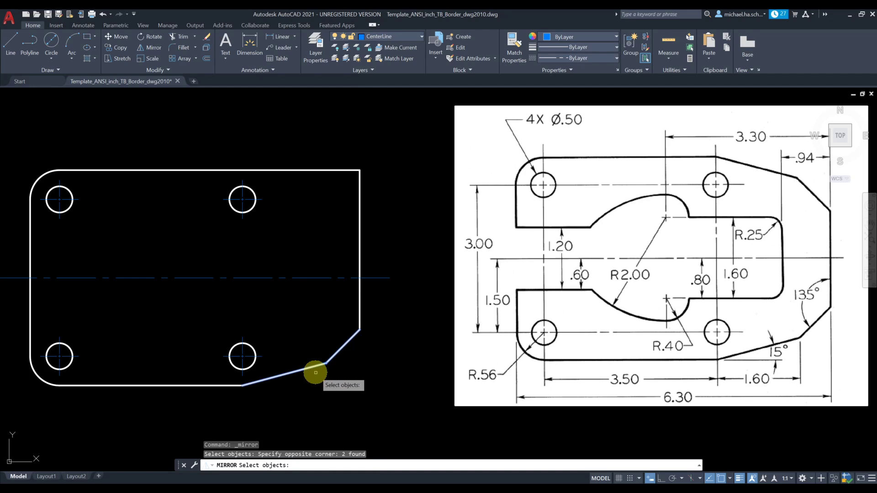
key(Return)
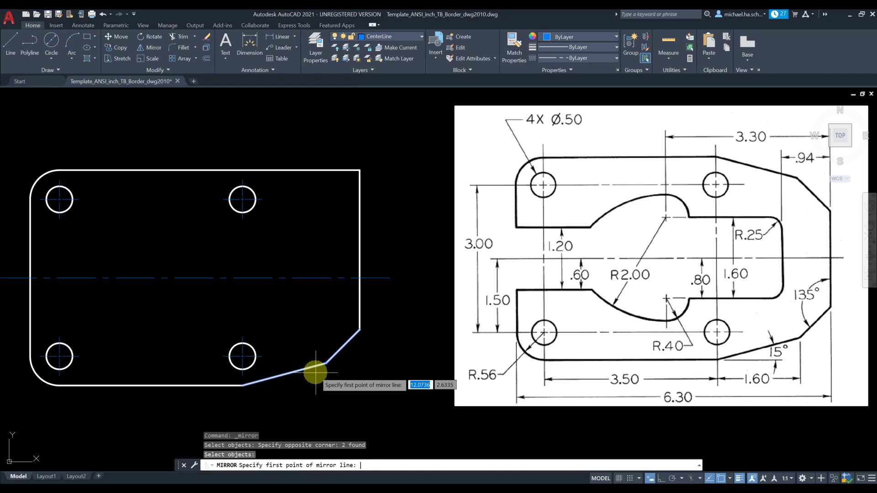
click(360, 278)
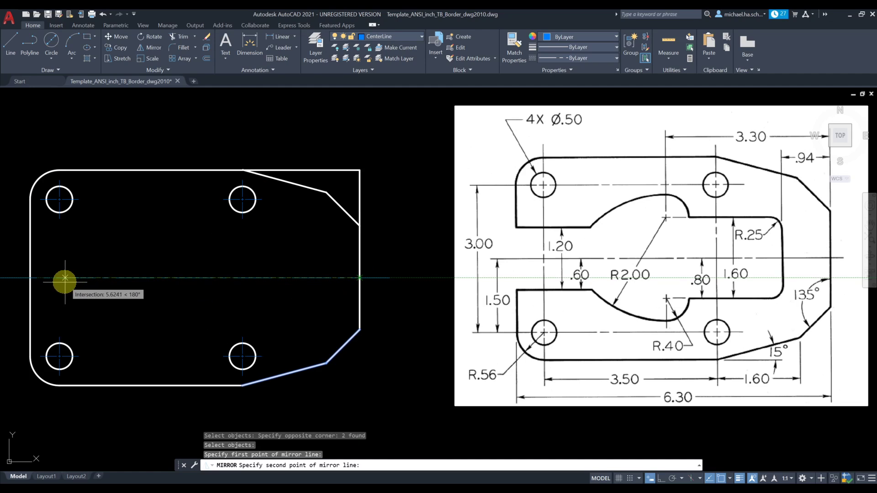
click(31, 278)
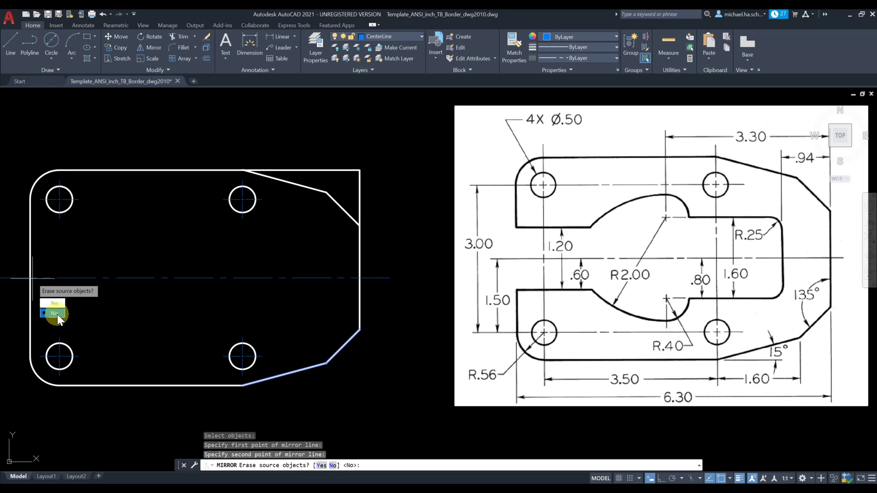
click(56, 314)
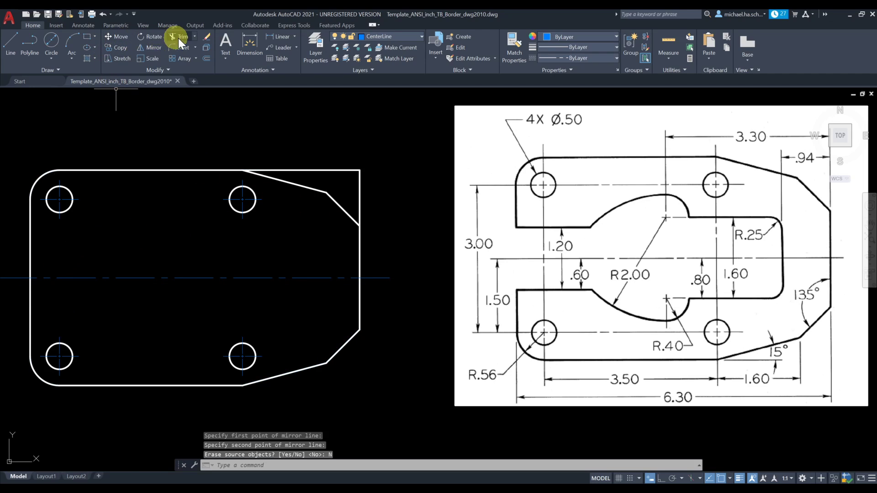
click(206, 36)
click(371, 161)
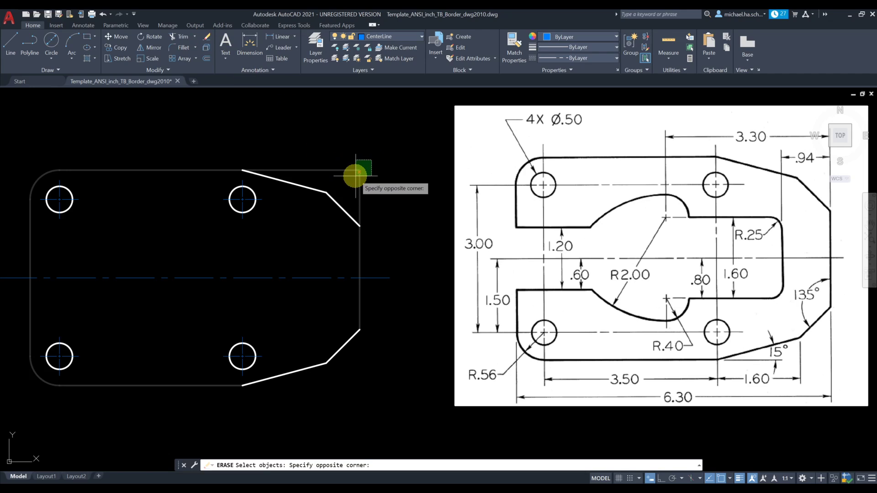
click(355, 176)
key(Escape)
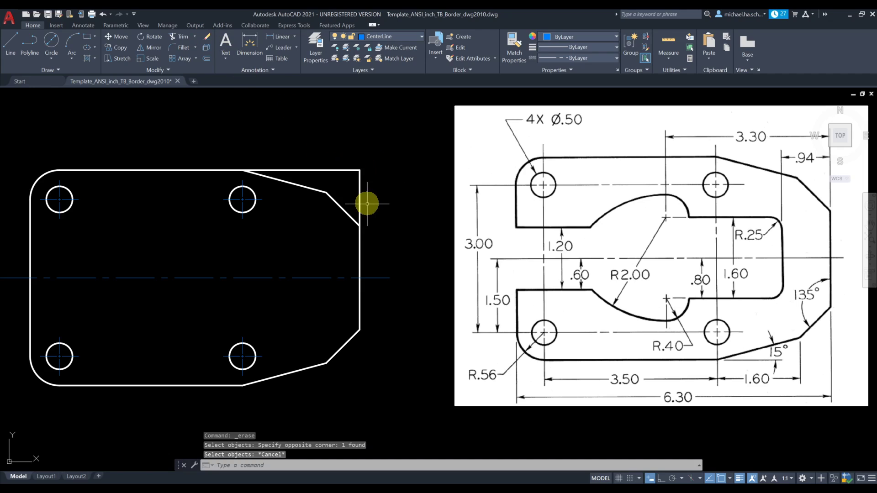
- Trim the surplus top and right edge segments outside the mirrored angled lines at the plate's upper-right corner
click(182, 38)
click(337, 170)
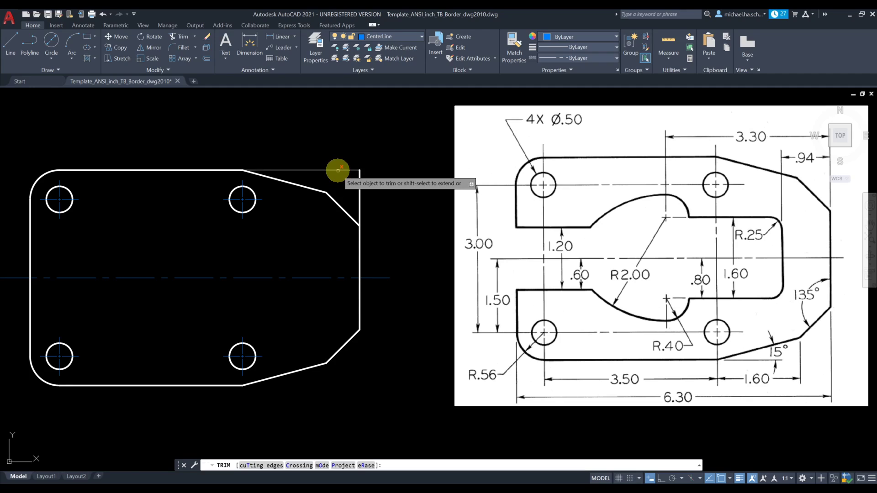
click(361, 179)
key(Escape)
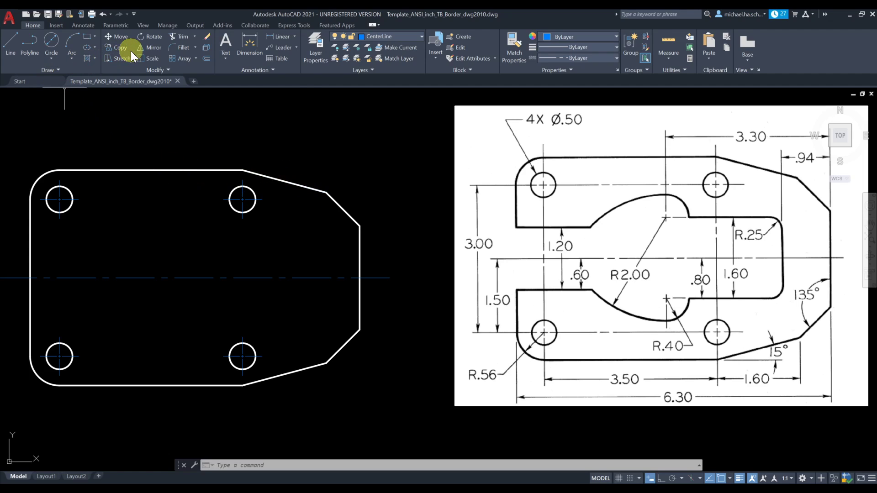
- Make VisibleLine the current layer
click(386, 37)
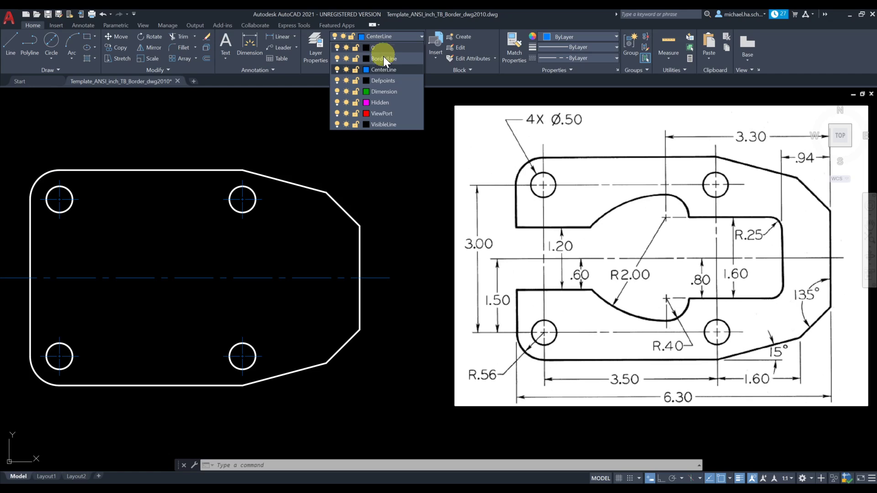
click(382, 122)
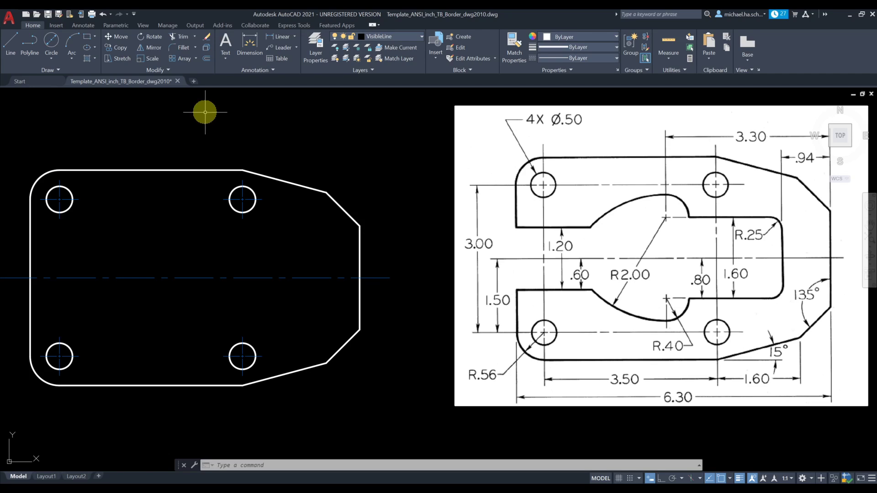
- Try to offset the plate's horizontal centerline by 0.8
click(206, 58)
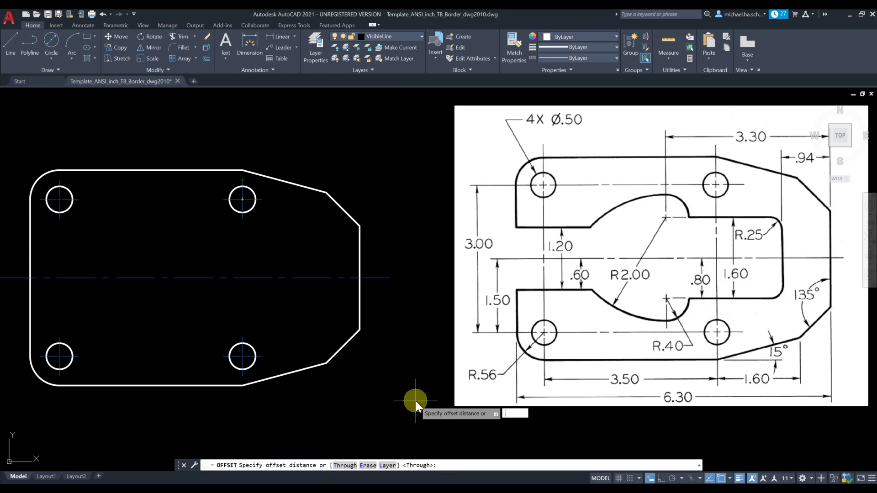
text(.8)
key(Return)
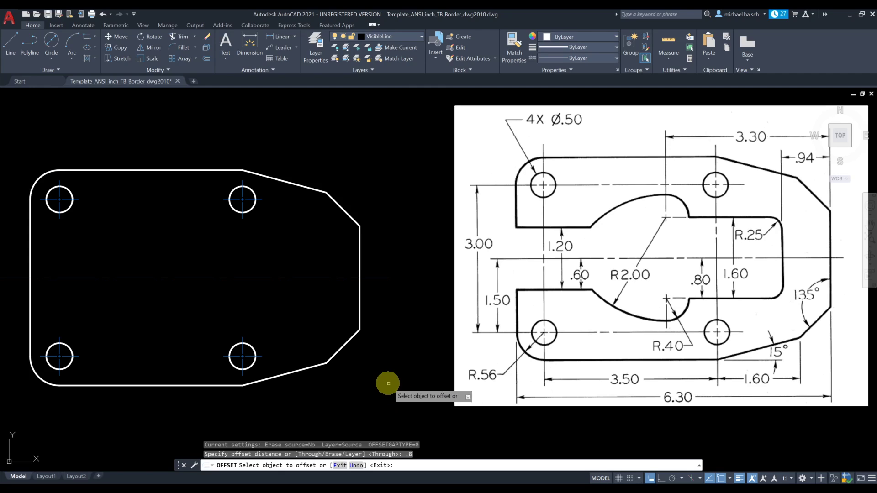
click(321, 278)
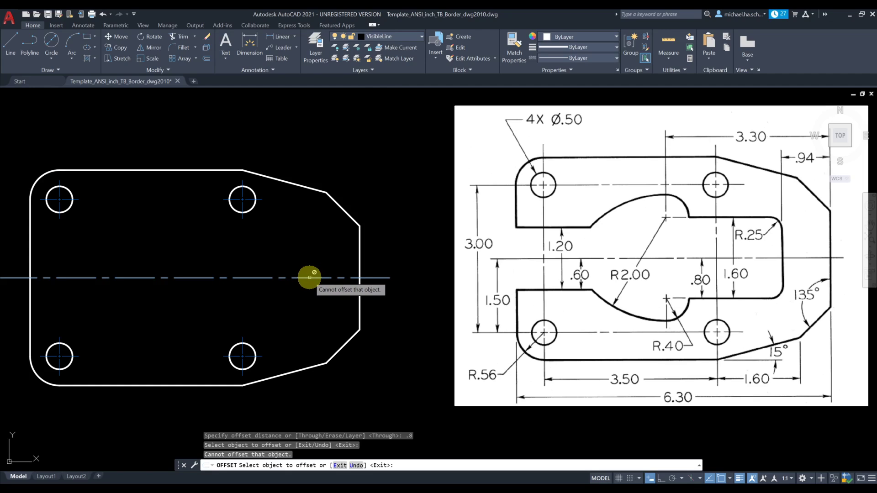
key(Escape)
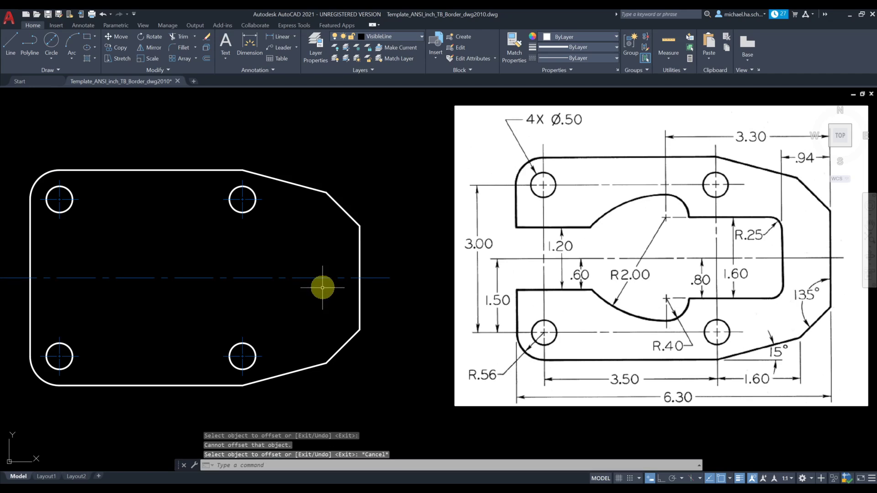
- Draw a horizontal line over the centerline from the plate's left edge to its right edge
click(14, 46)
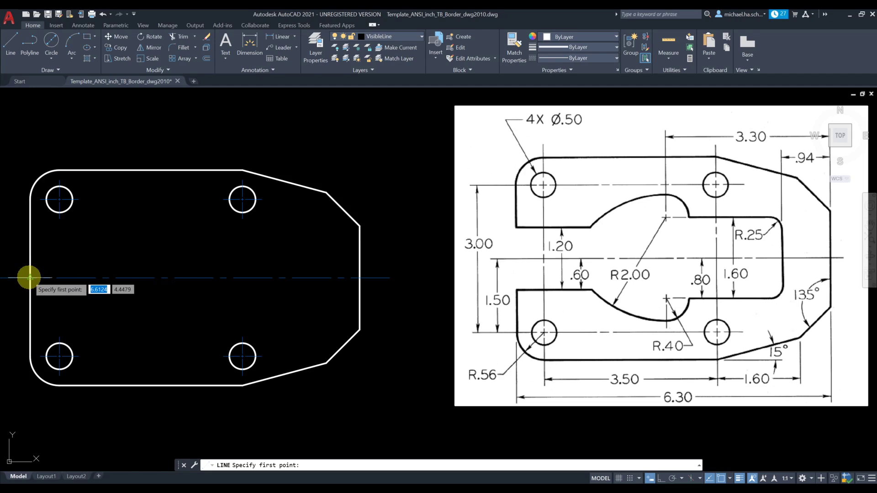
click(30, 278)
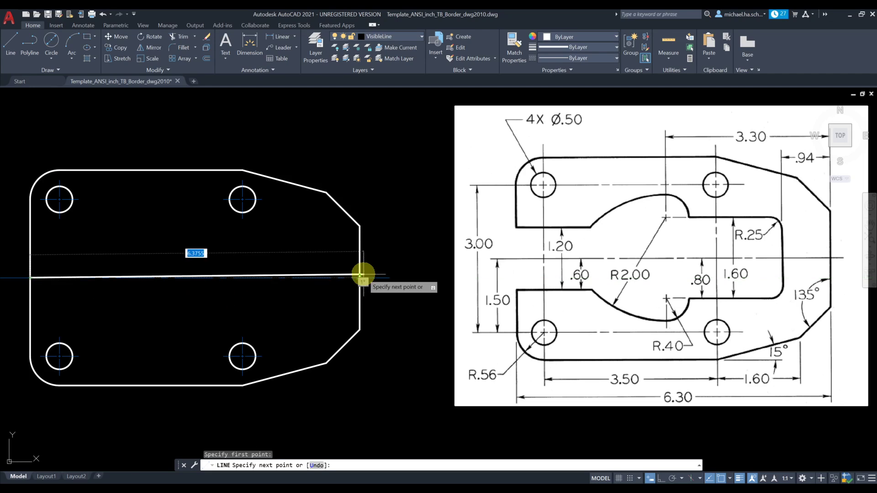
click(360, 278)
key(Escape)
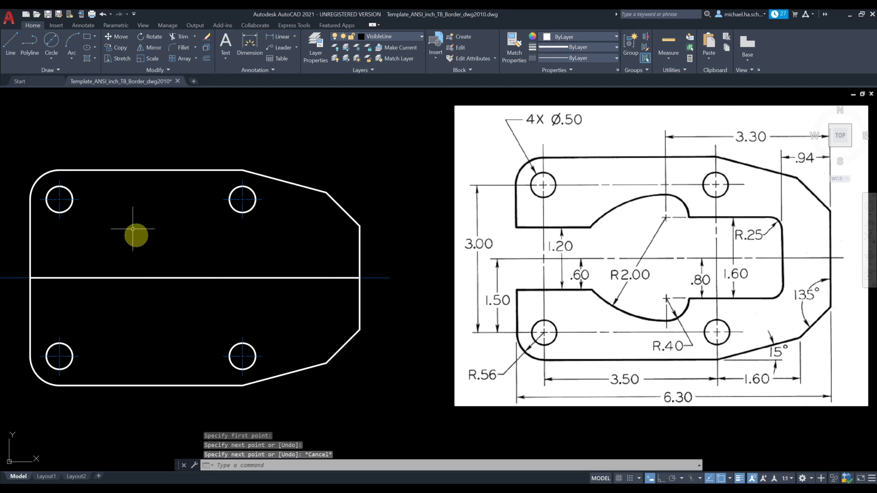
- Offset the horizontal line drawn over the centerline by 0.8 to both sides, with object snap turned off
click(207, 60)
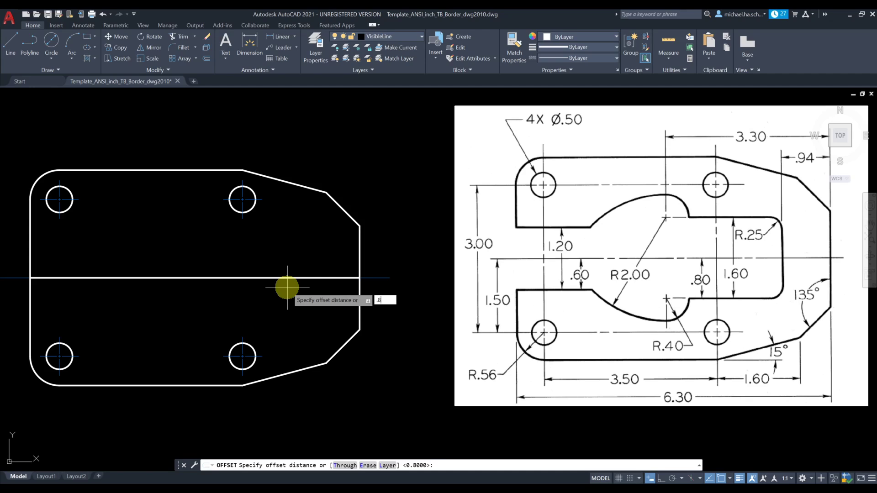
key(Return)
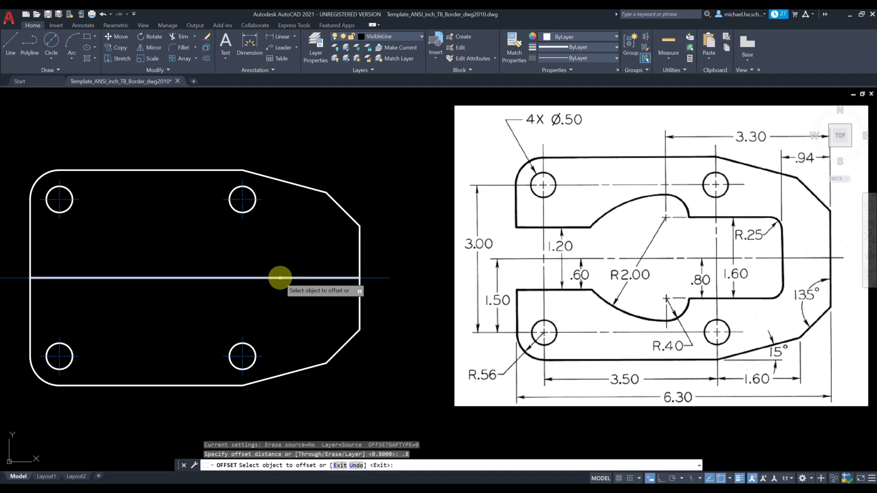
click(282, 278)
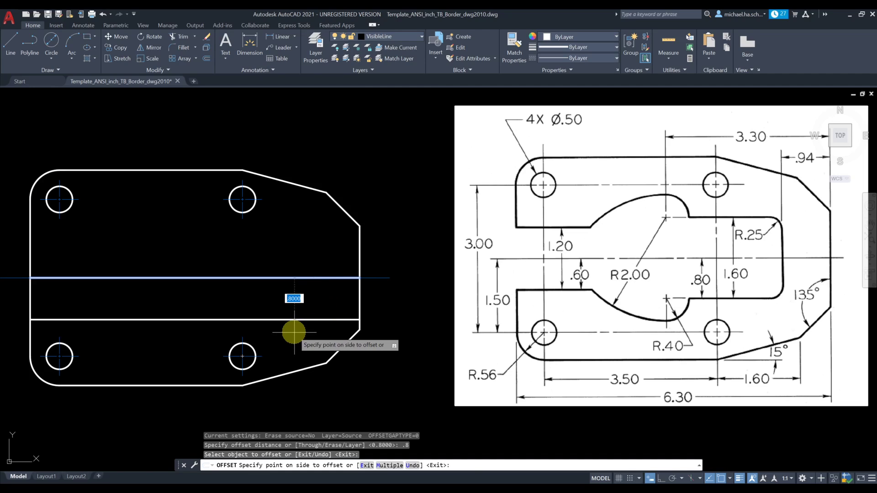
key(F3)
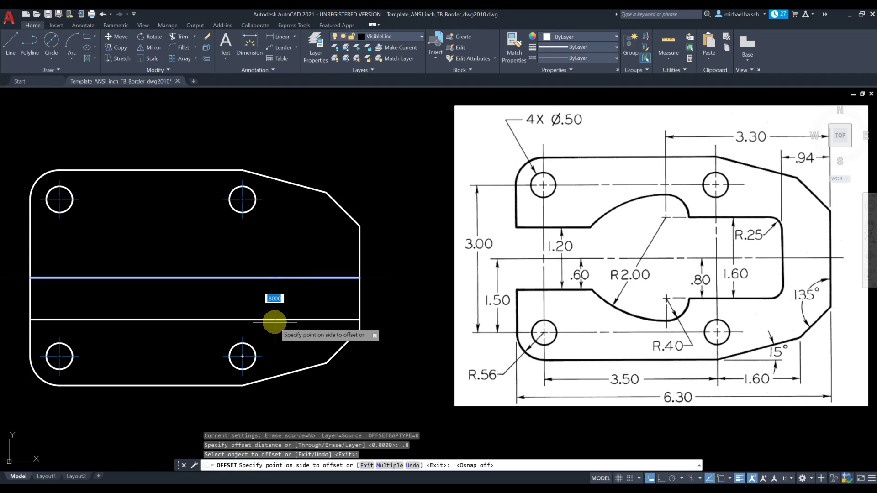
click(280, 330)
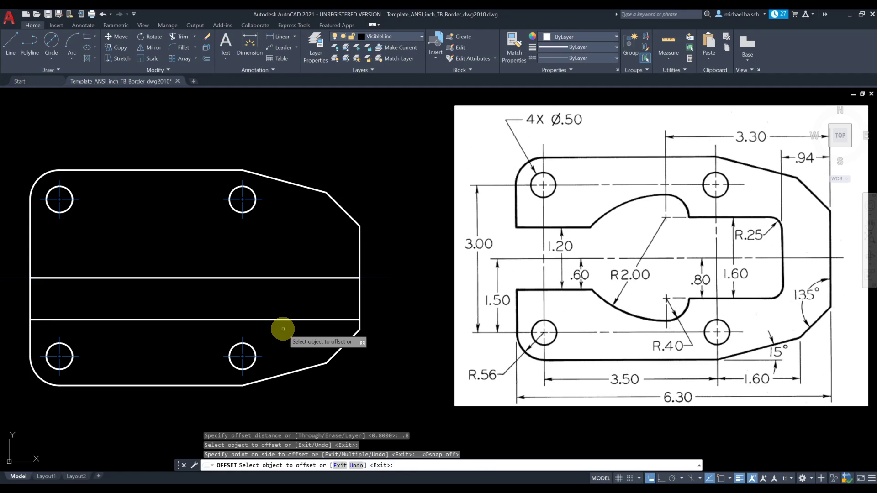
click(300, 277)
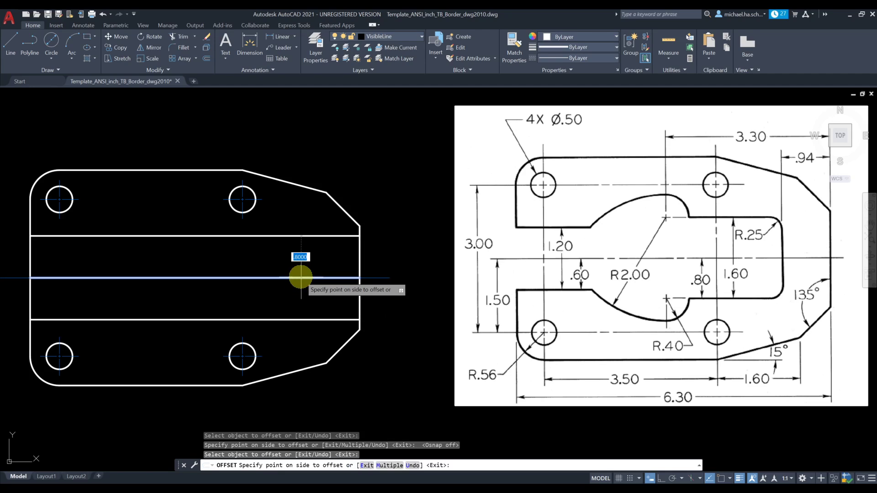
click(295, 249)
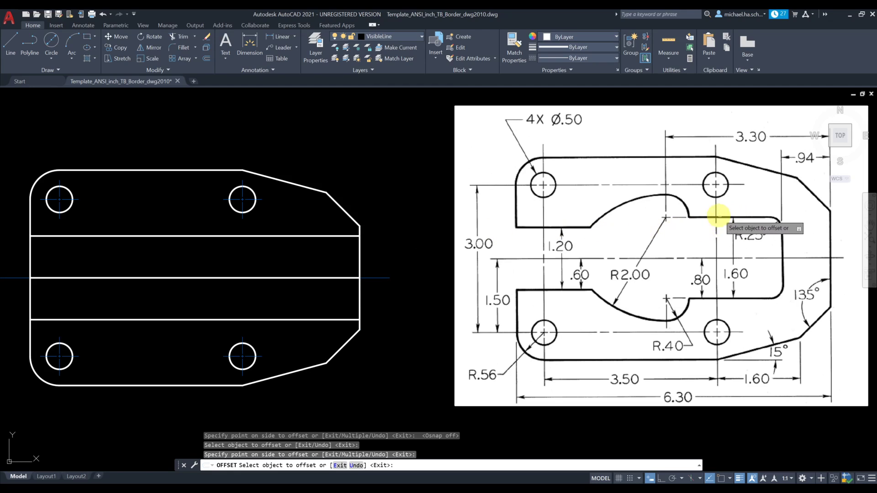
key(Escape)
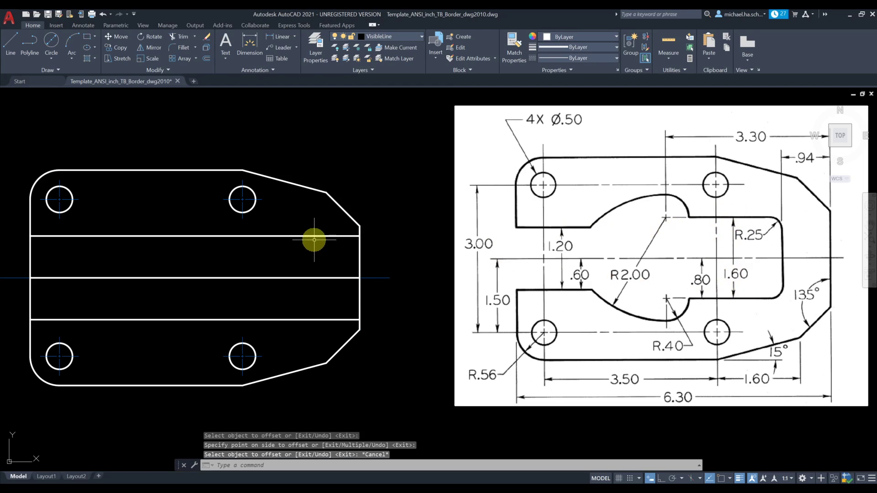
- Move the two 0.8 offset lines to the ViewPort layer
click(312, 237)
click(303, 319)
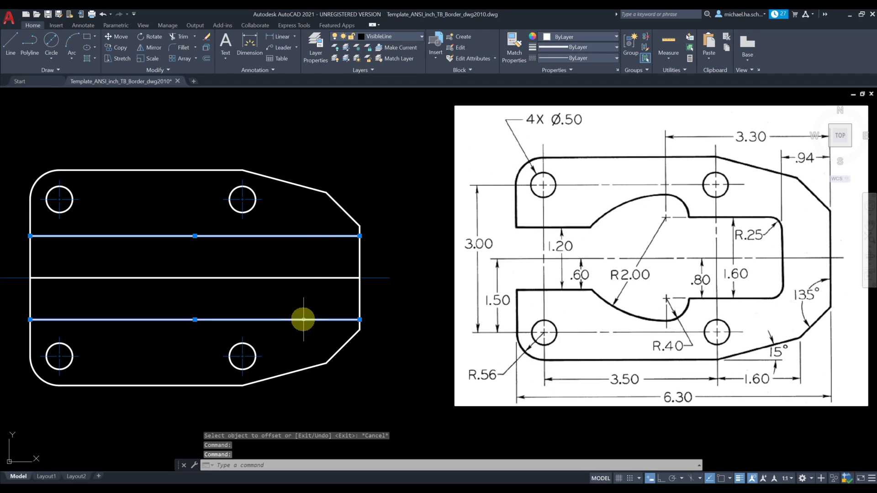
click(404, 37)
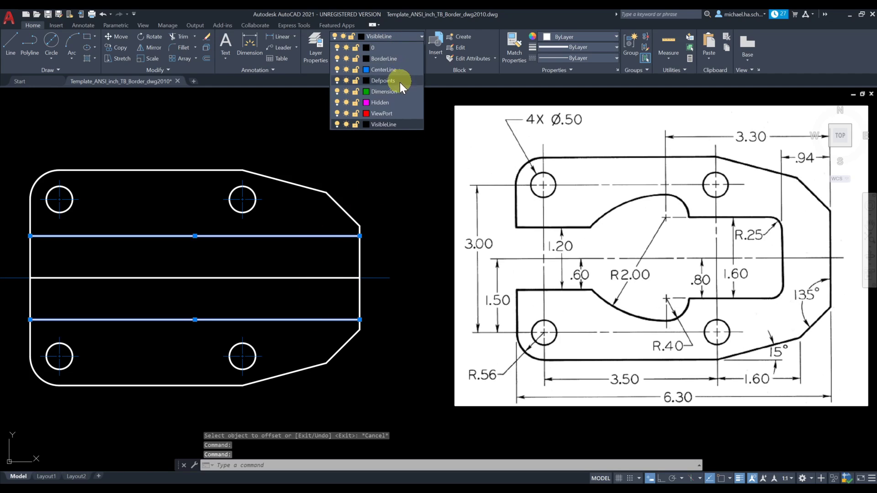
click(394, 103)
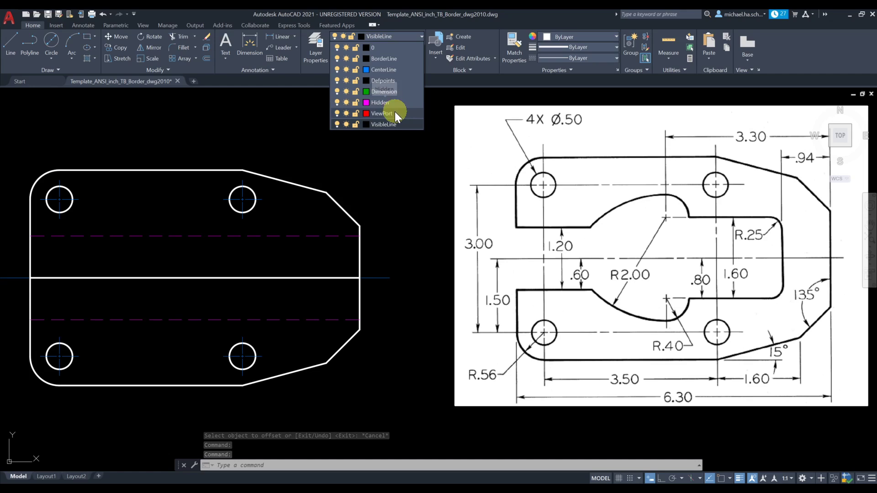
click(395, 113)
key(Escape)
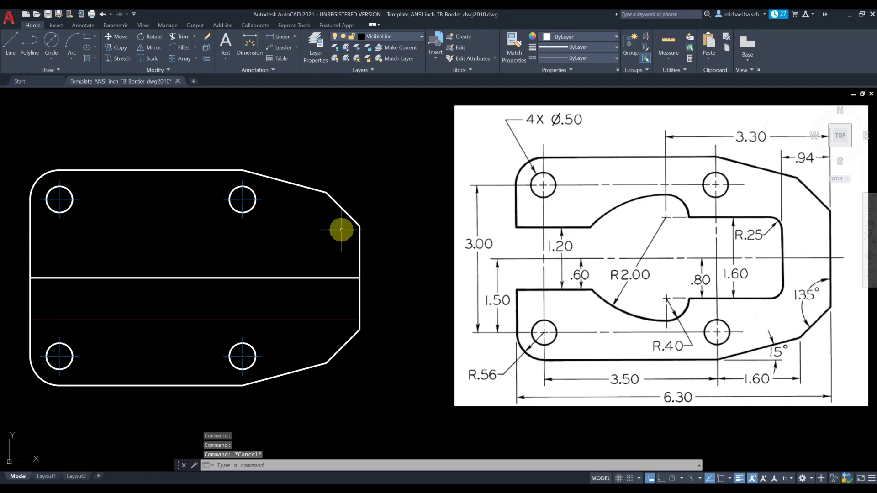
- Offset the middle horizontal line by 0.6 above and below
click(207, 58)
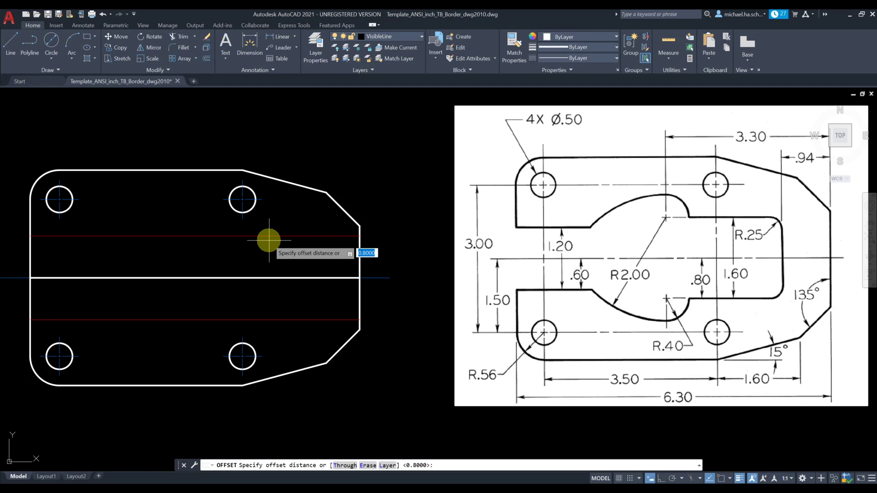
key(Return)
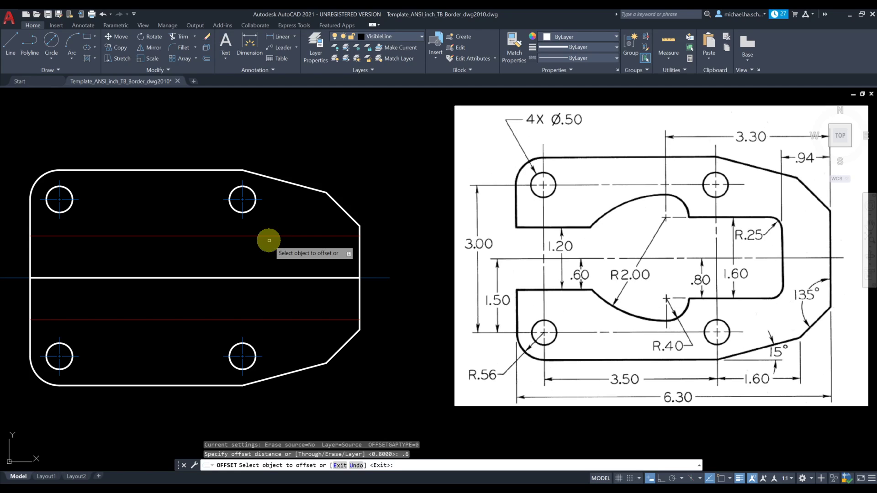
click(147, 277)
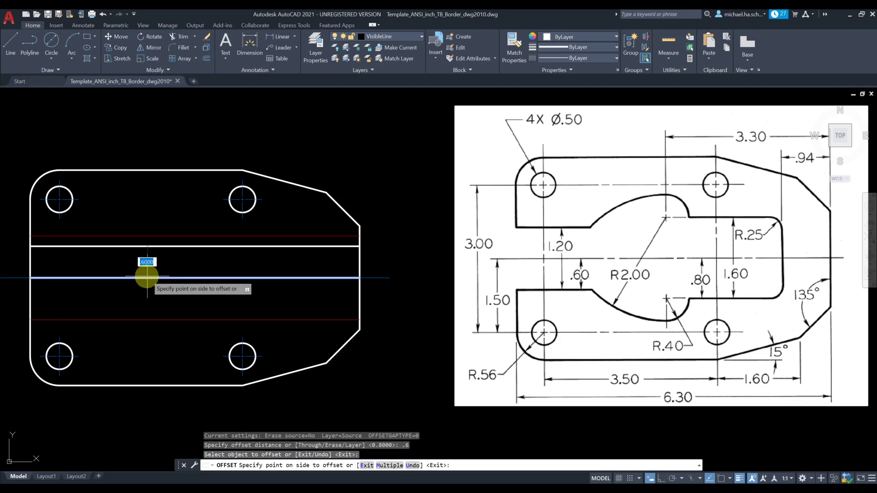
click(147, 264)
click(141, 277)
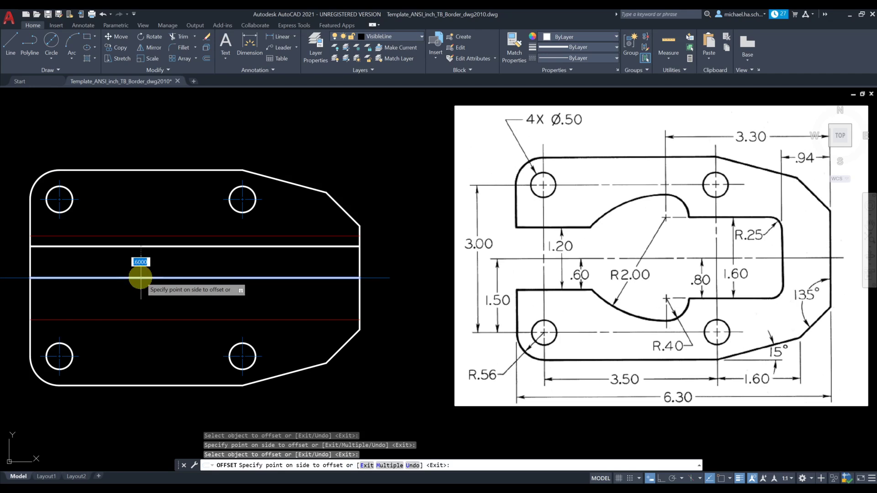
click(137, 337)
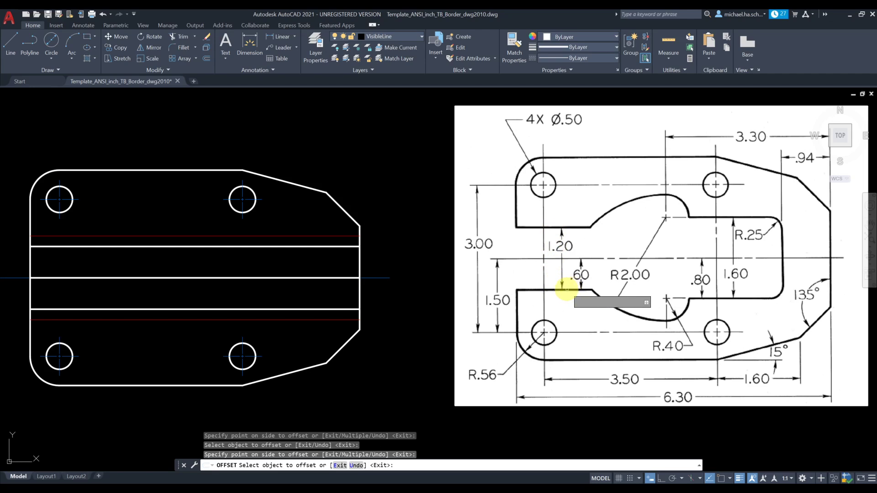
key(Escape)
- Delete the middle visible line lying over the horizontal centerline
click(206, 246)
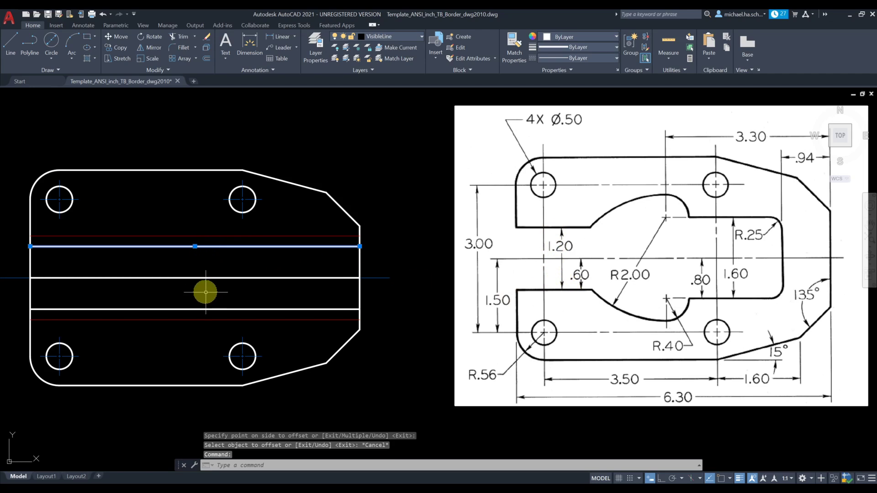
key(Escape)
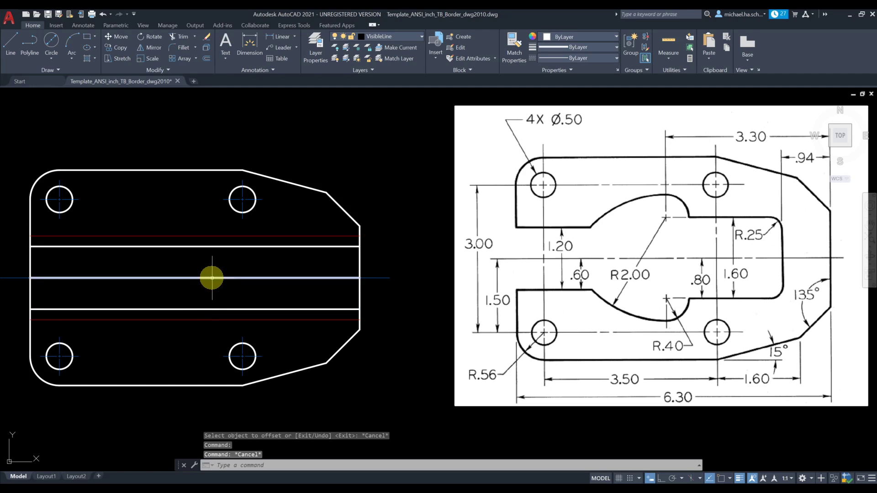
click(212, 277)
key(Delete)
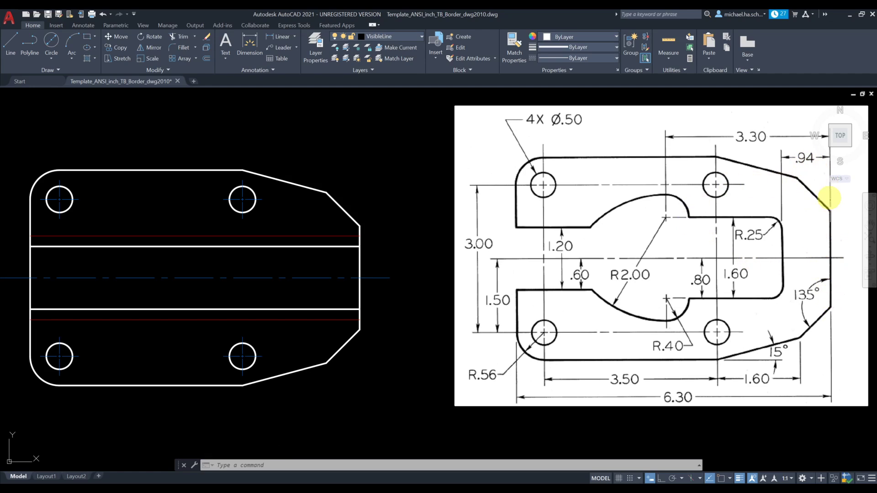
- Offset the plate's right vertical edge 0.94 inward to form the slot's end
click(206, 49)
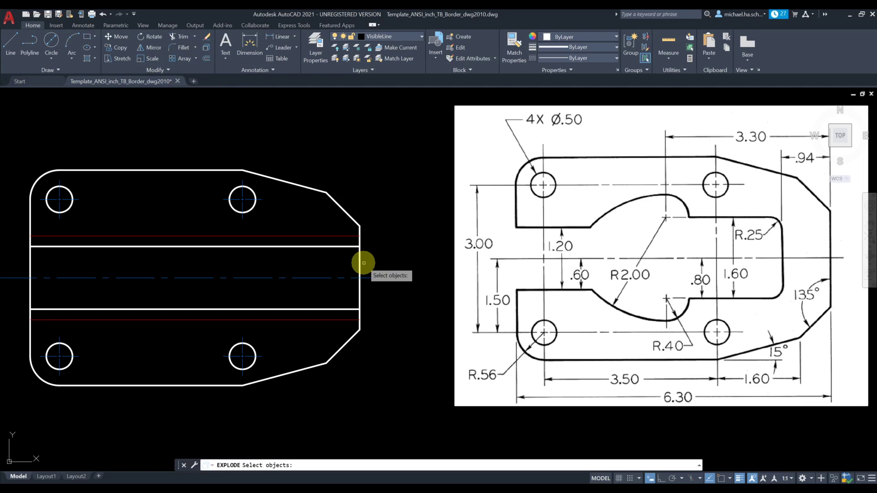
click(206, 59)
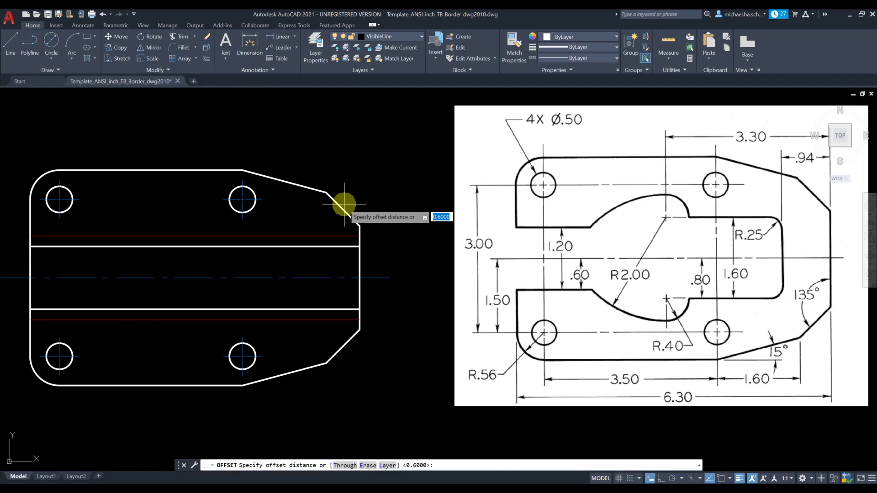
key(Return)
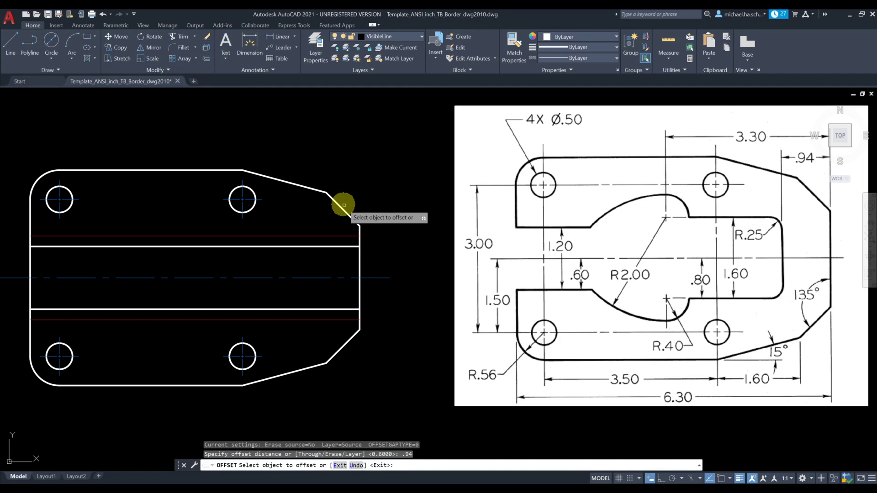
click(360, 263)
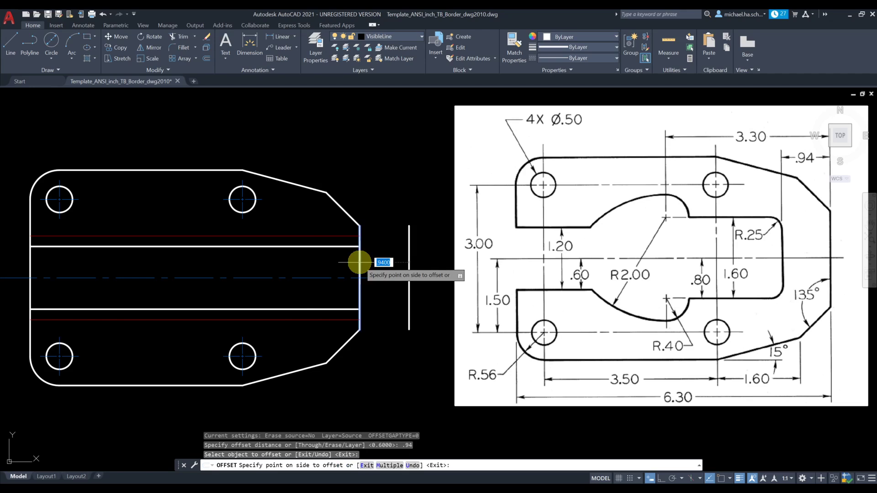
click(290, 261)
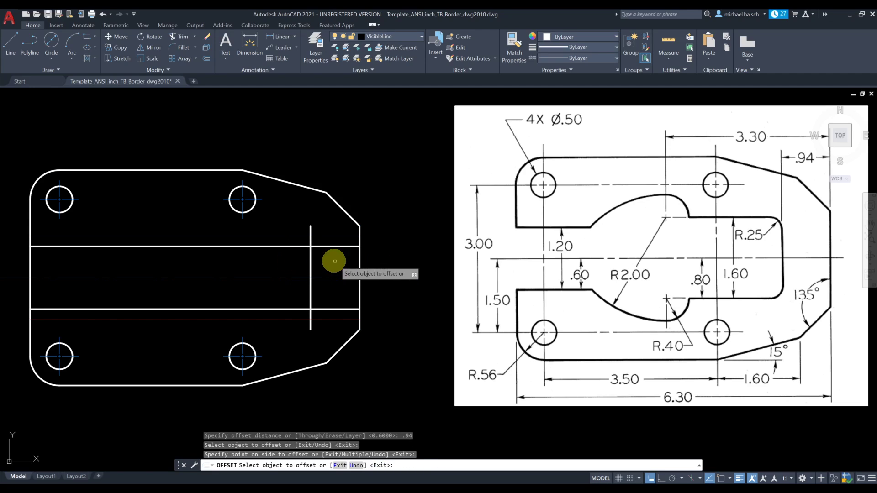
key(Escape)
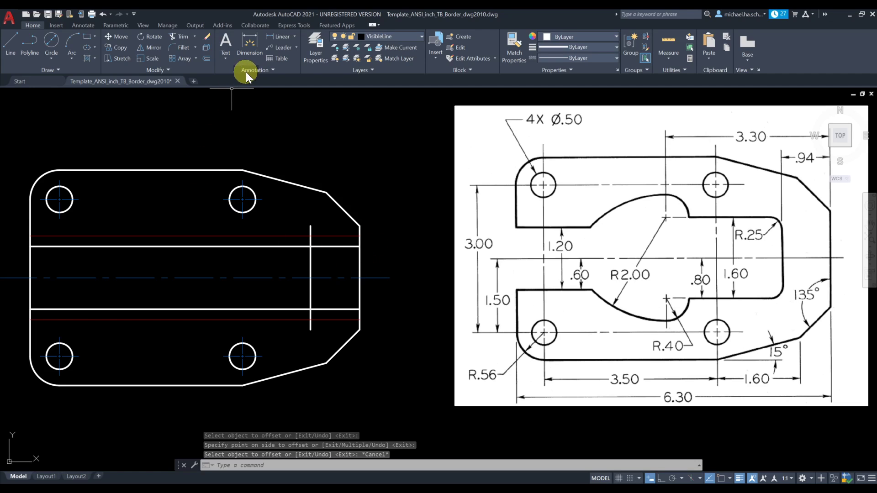
- Trim the slot's end line at the outer offset lines and all four horizontal offset lines to the right of it
click(180, 37)
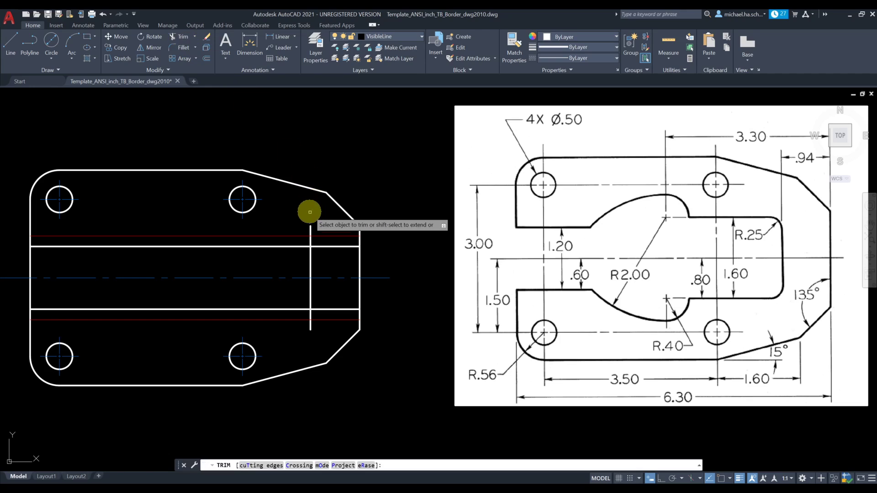
click(310, 228)
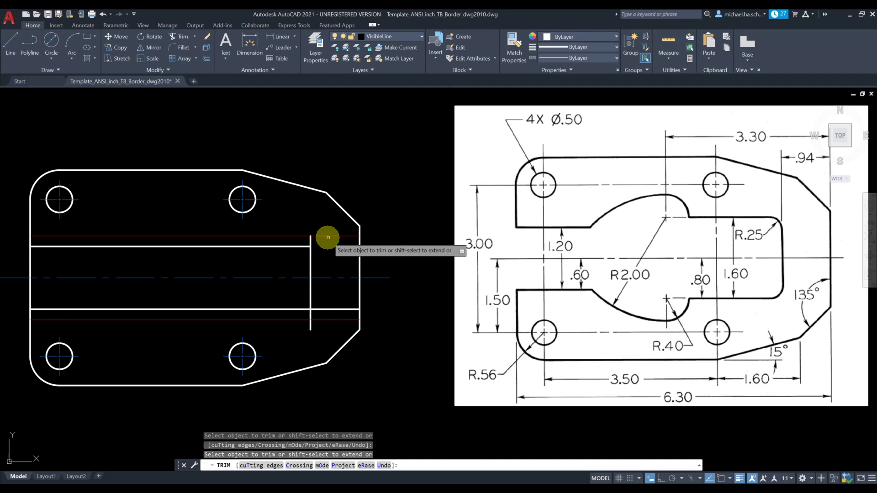
click(329, 236)
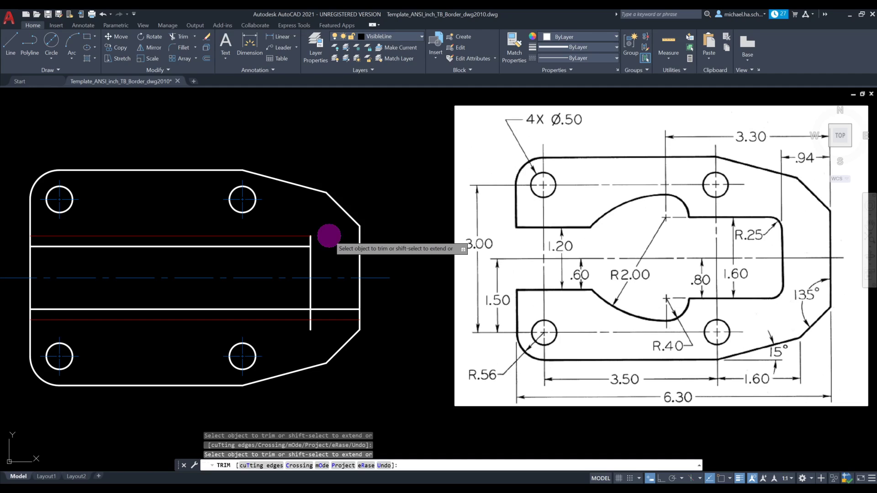
click(333, 309)
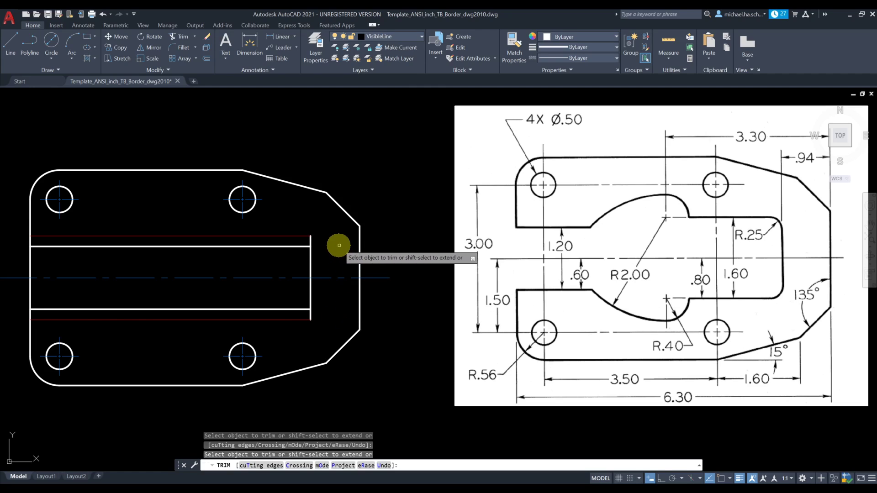
key(Escape)
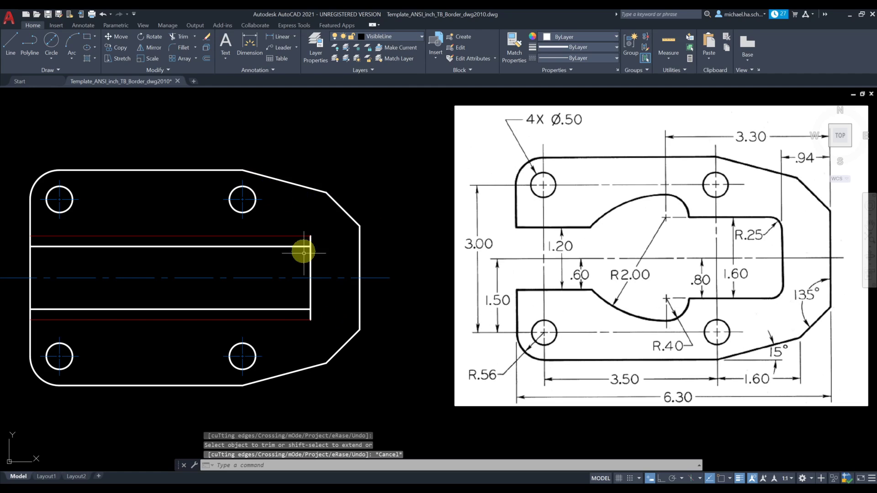
- Fillet both corners where the slot's vertical end line meets the outer offset lines with a 0.25 radius
click(182, 46)
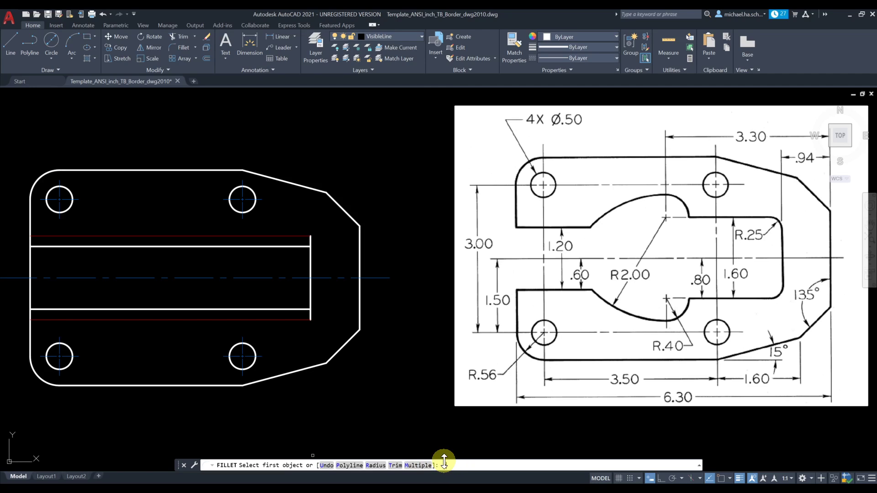
text(r)
key(Return)
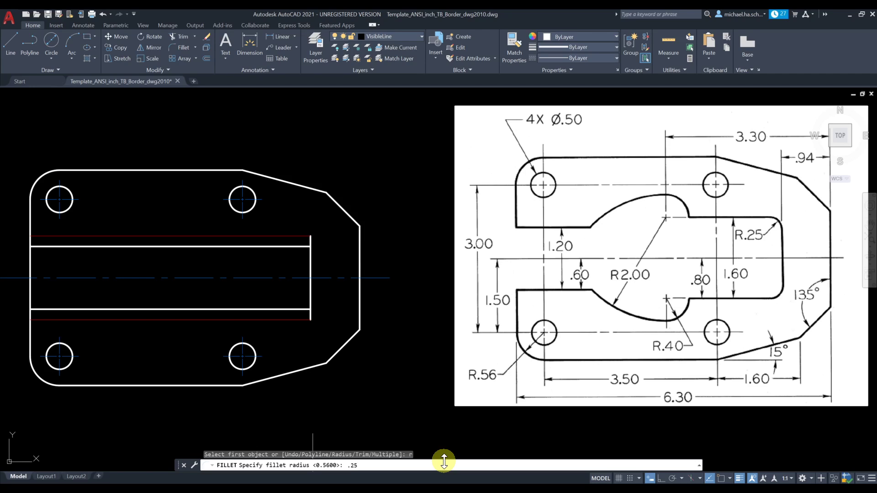
key(Return)
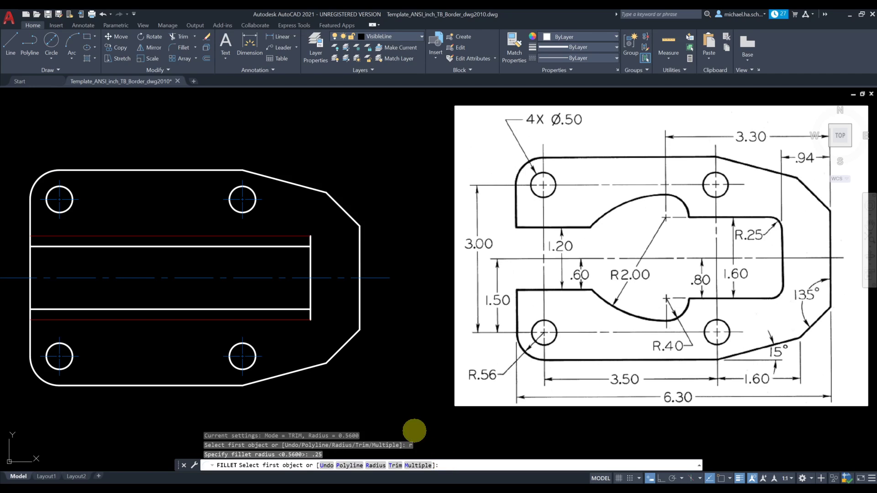
click(310, 242)
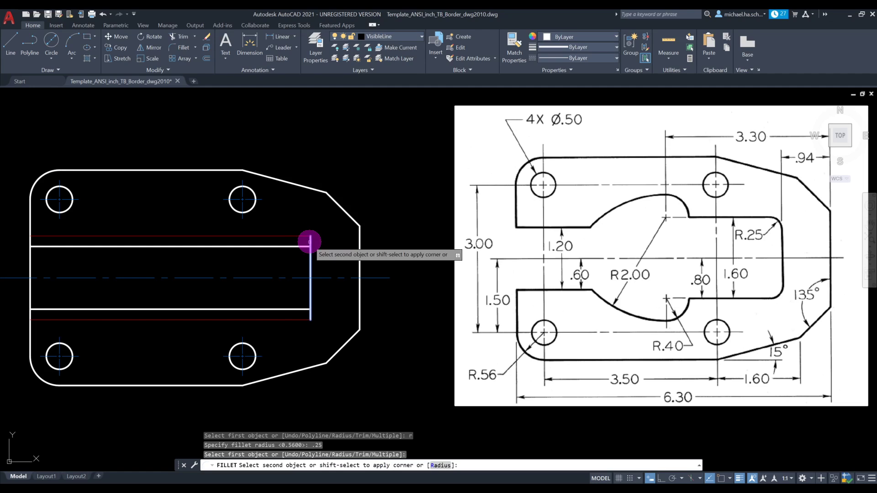
click(304, 237)
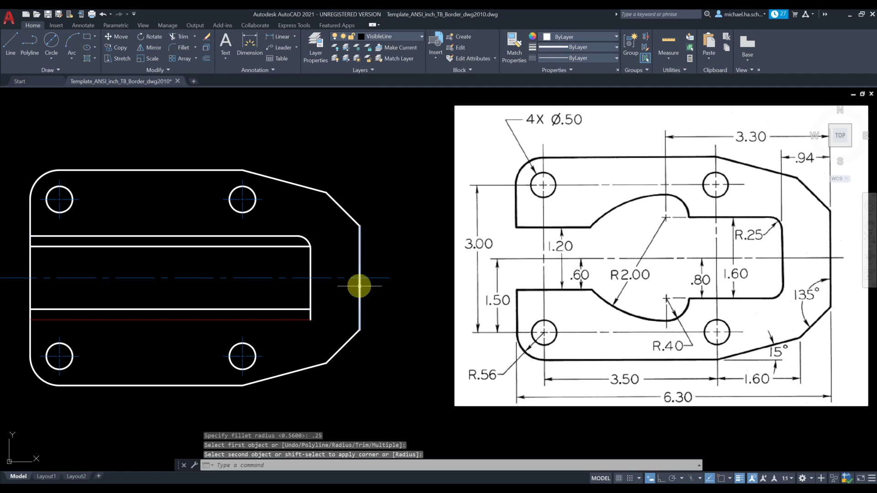
click(178, 50)
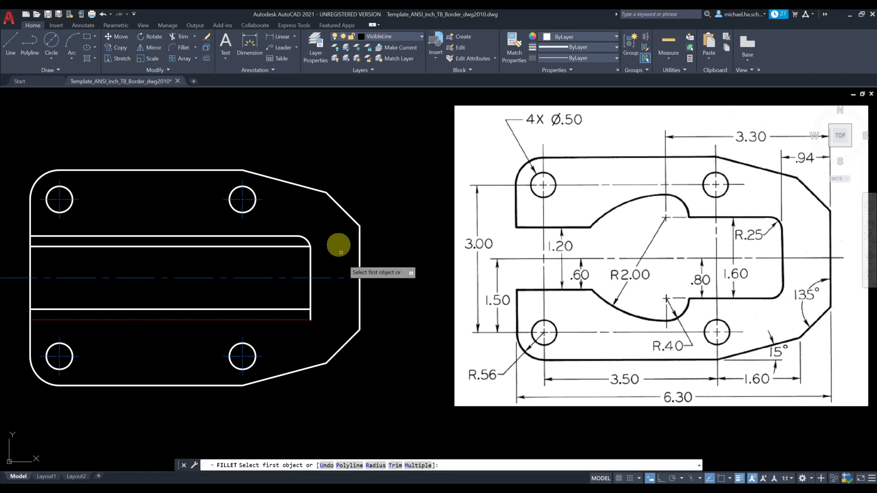
click(297, 320)
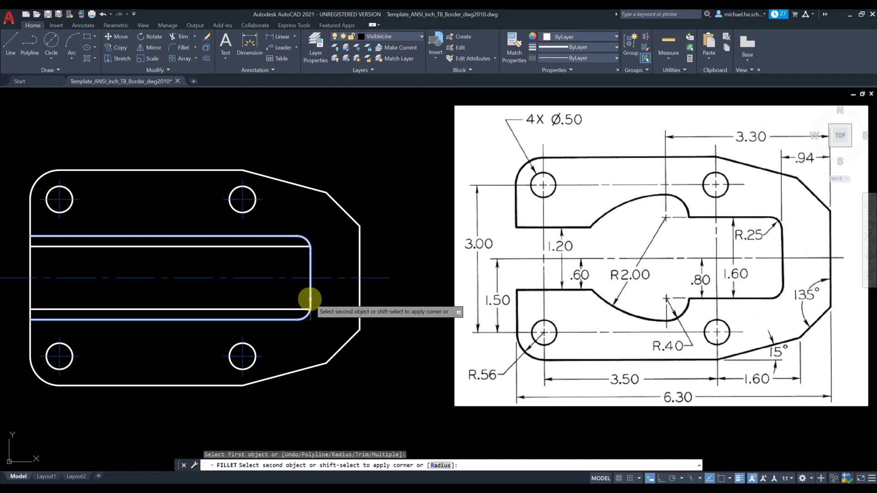
click(309, 300)
scroll(300, 325, up, 5)
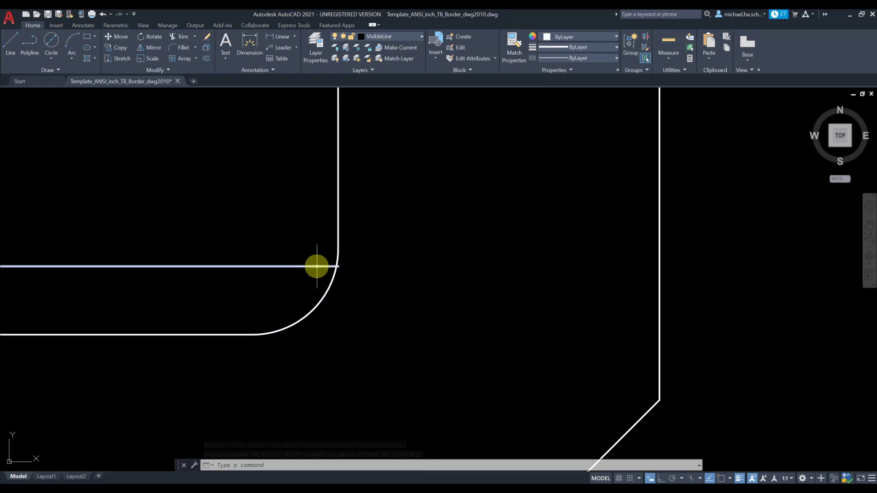
scroll(301, 266, down, 4)
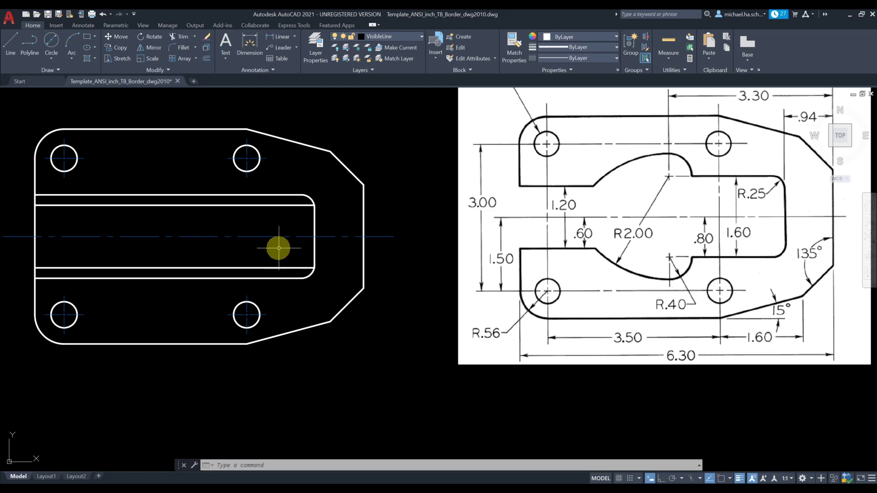
- Offset the plate's right vertical edge 3.3 inward to locate the arc centers
middle_drag(278, 249, 276, 285)
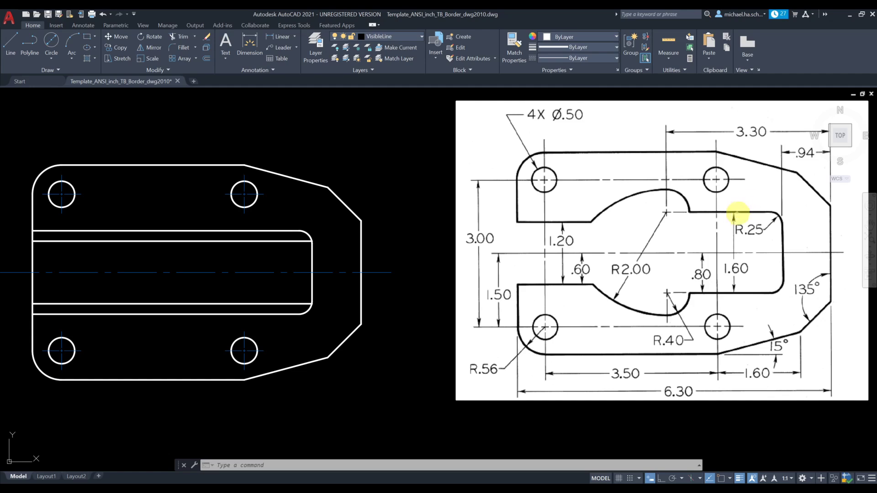
middle_drag(738, 213, 719, 219)
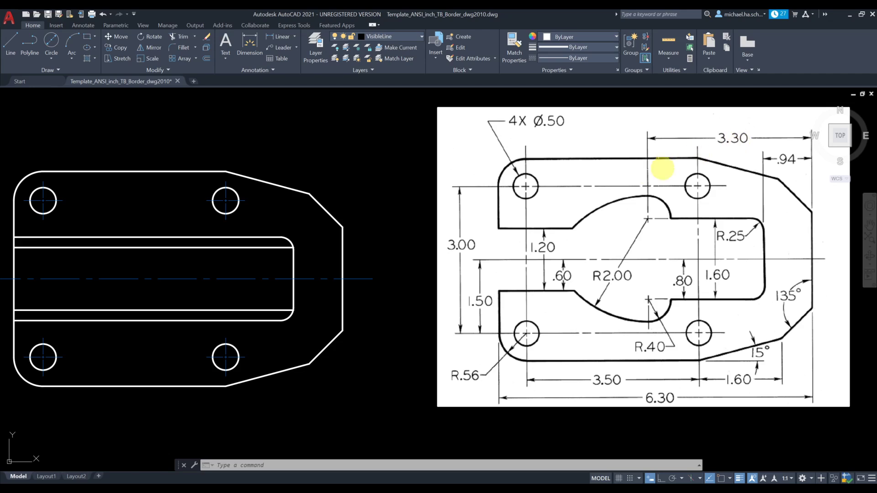
click(206, 59)
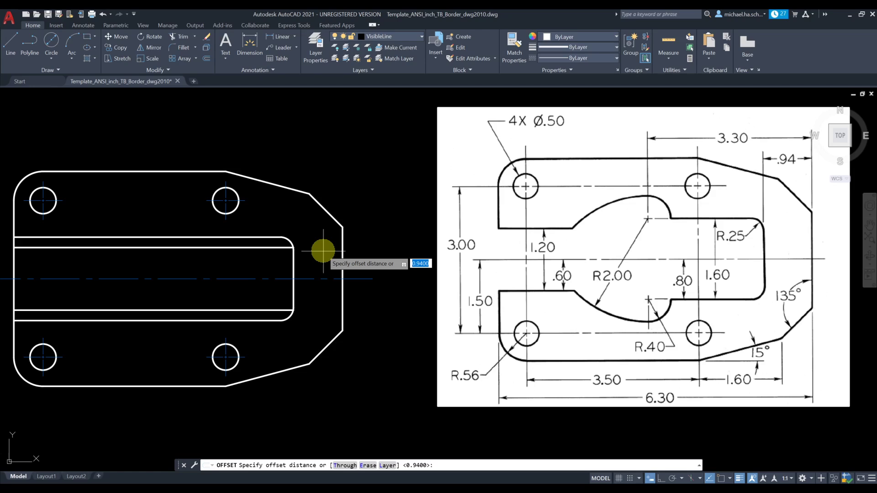
text(3.3)
key(Return)
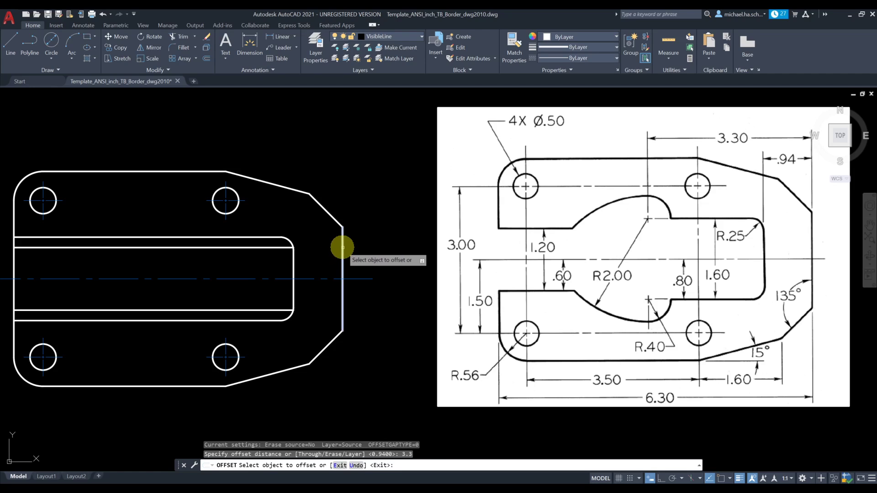
click(343, 247)
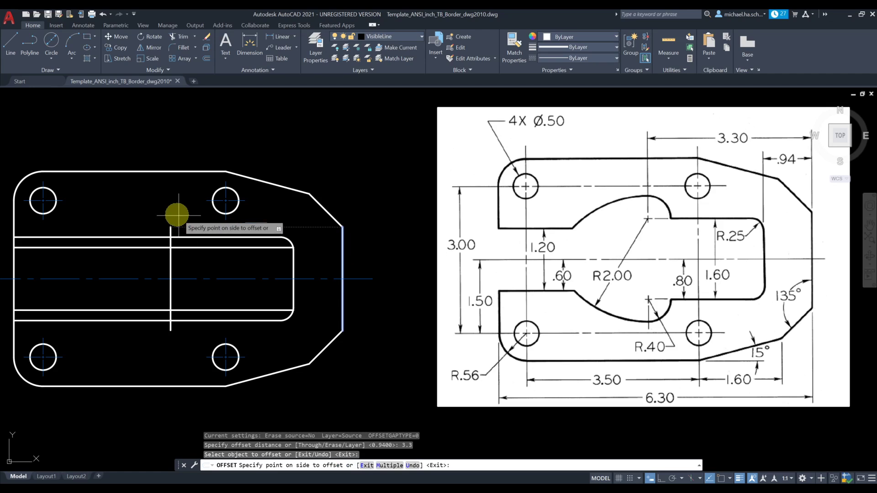
click(127, 201)
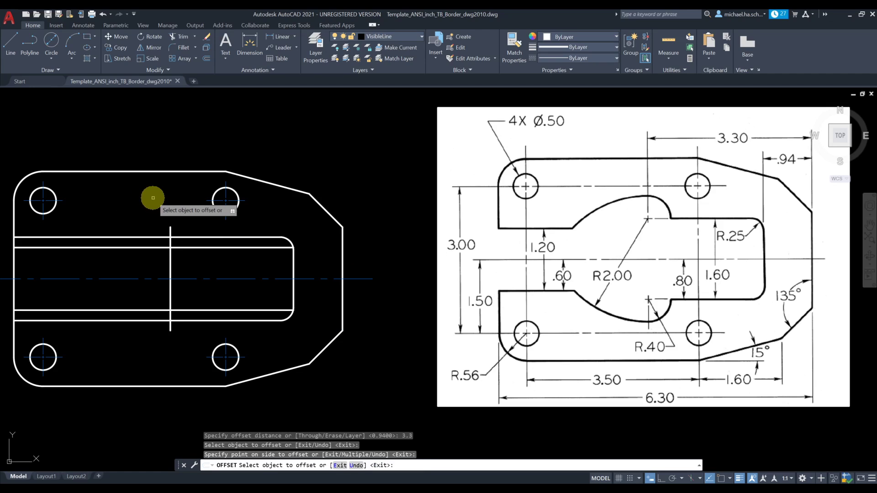
key(Escape)
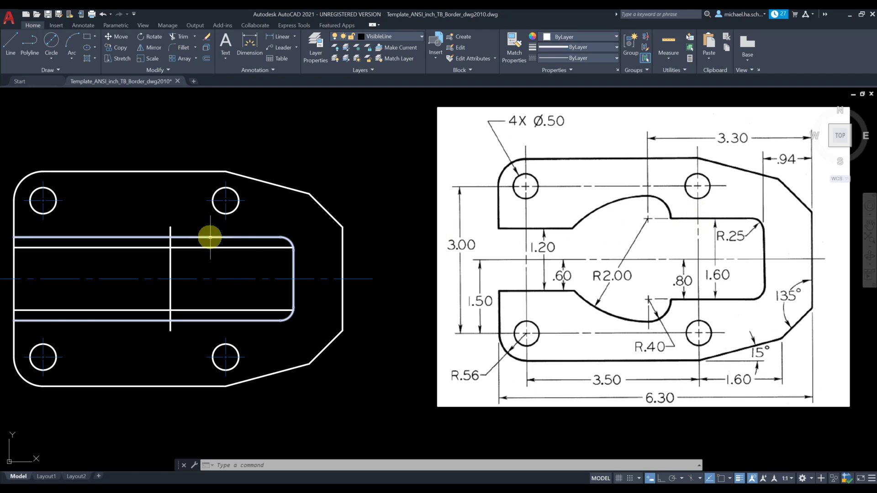
click(189, 237)
click(170, 245)
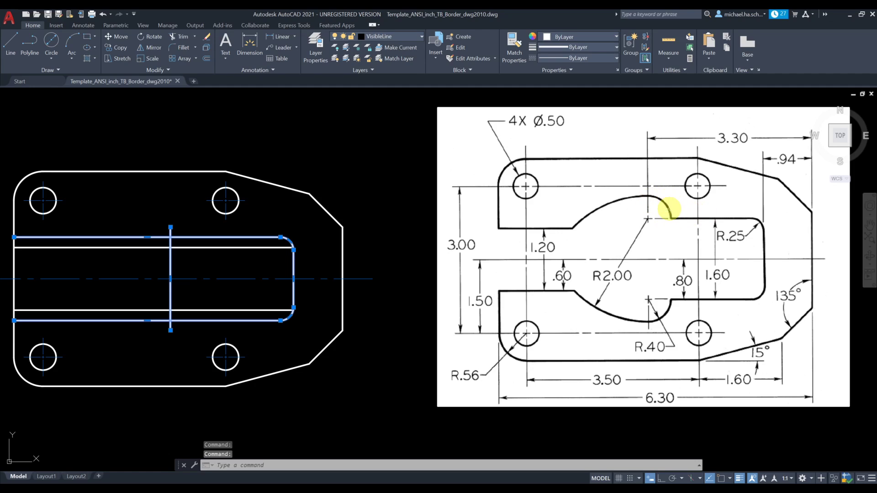
key(Escape)
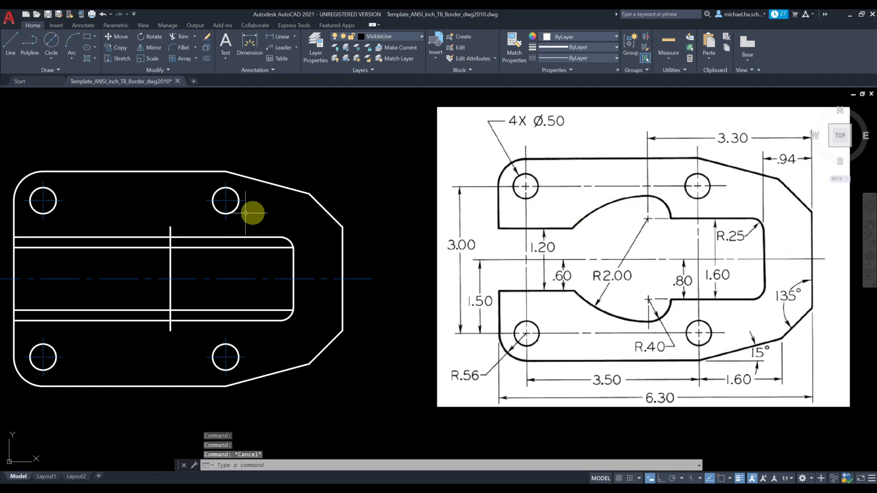
- With object snap on, draw a 0.4 radius circle centered where the new vertical line crosses the upper outer slot line
click(56, 56)
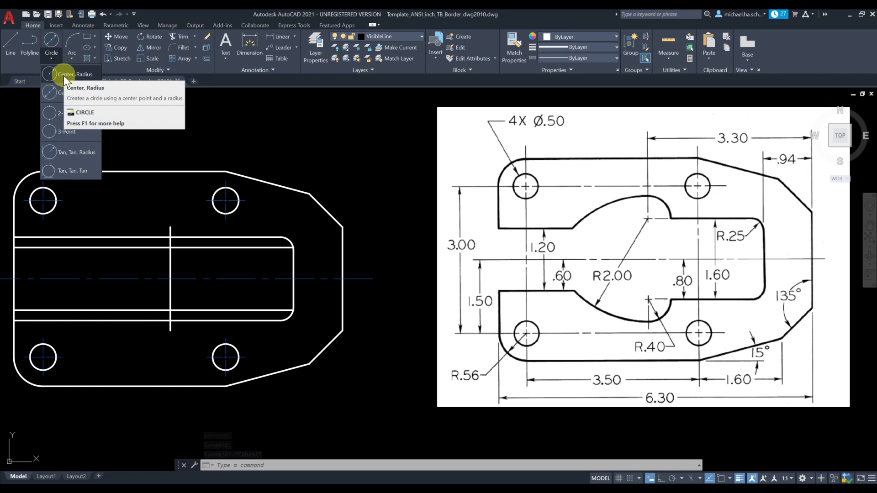
click(64, 75)
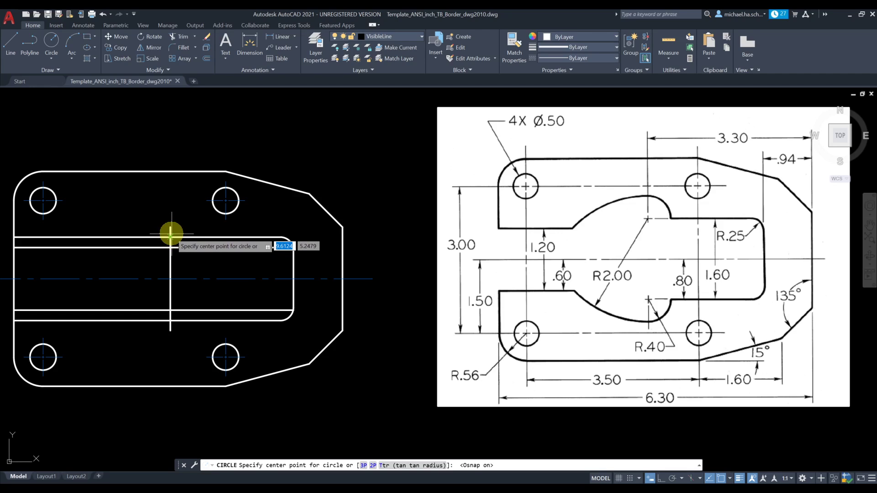
key(F3)
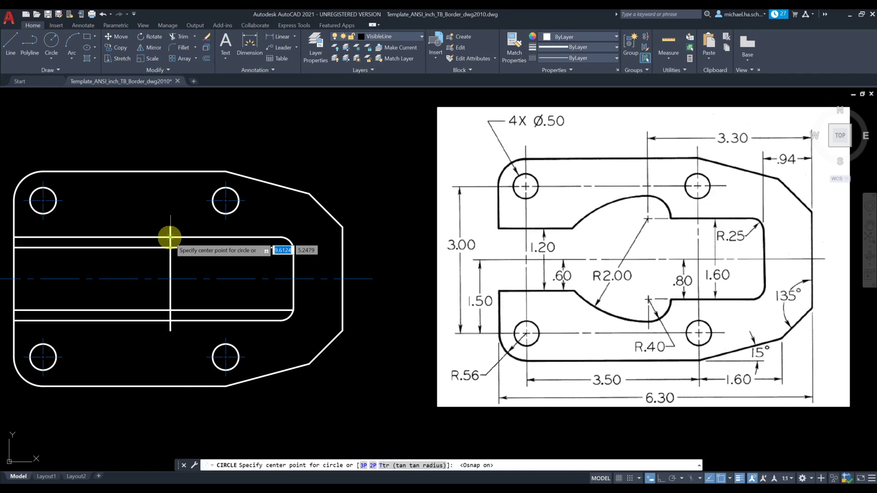
click(170, 237)
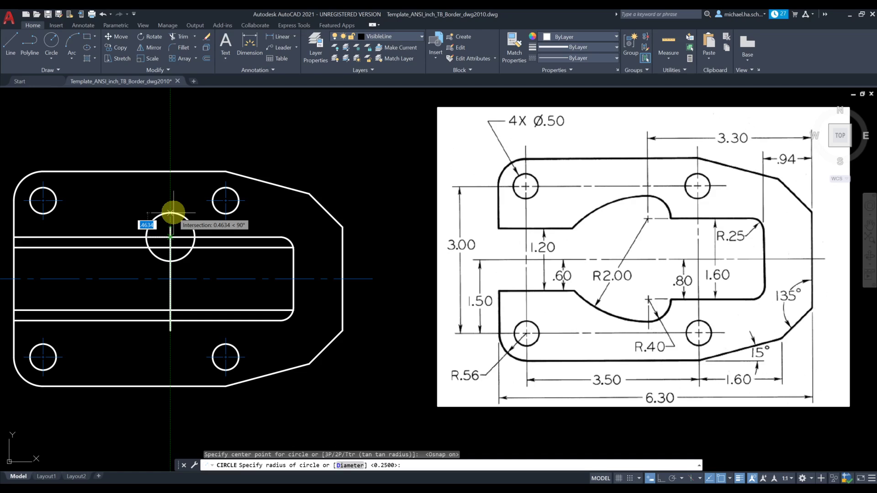
text(.4)
key(Return)
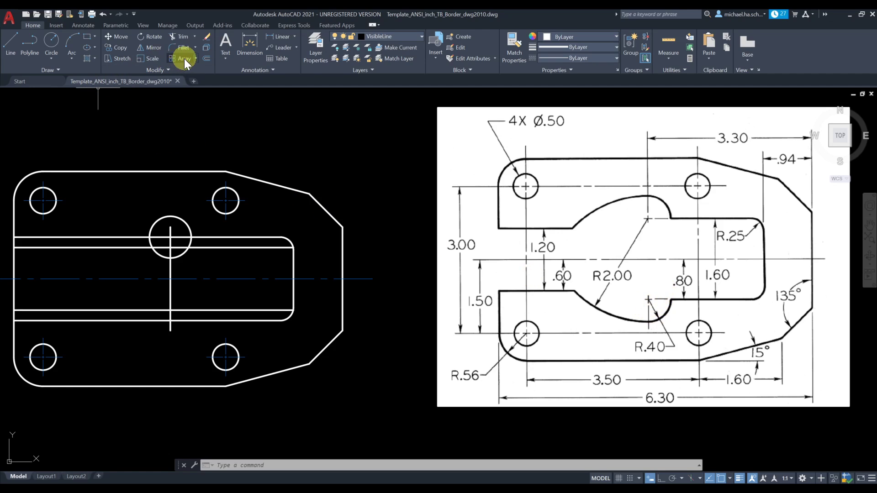
- Draw a matching 0.4 radius circle centered where the vertical line crosses the lower outer slot line
click(154, 50)
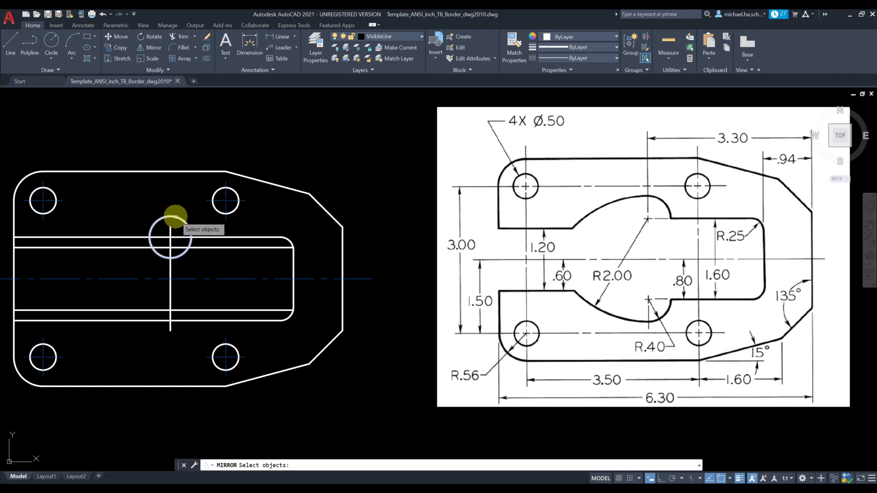
key(Escape)
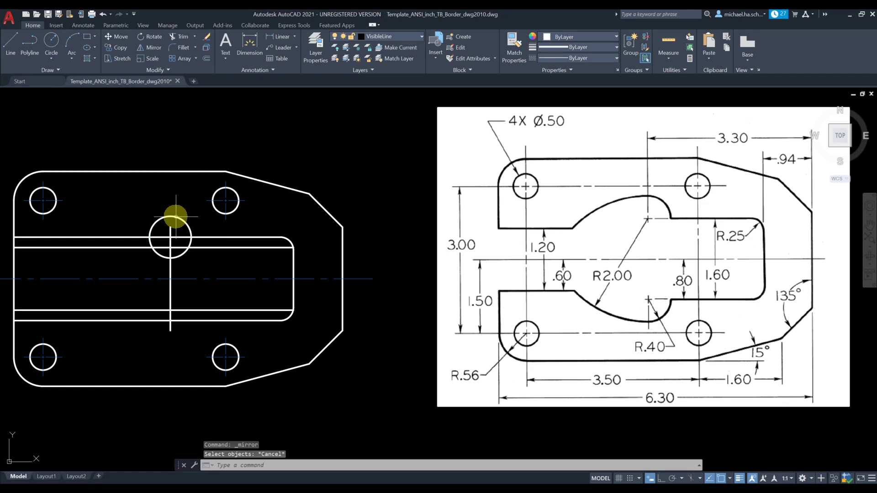
click(52, 44)
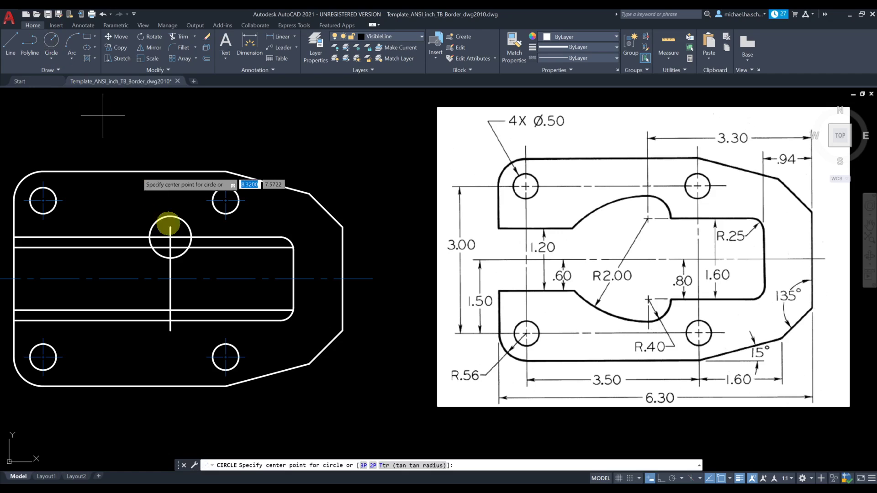
click(170, 321)
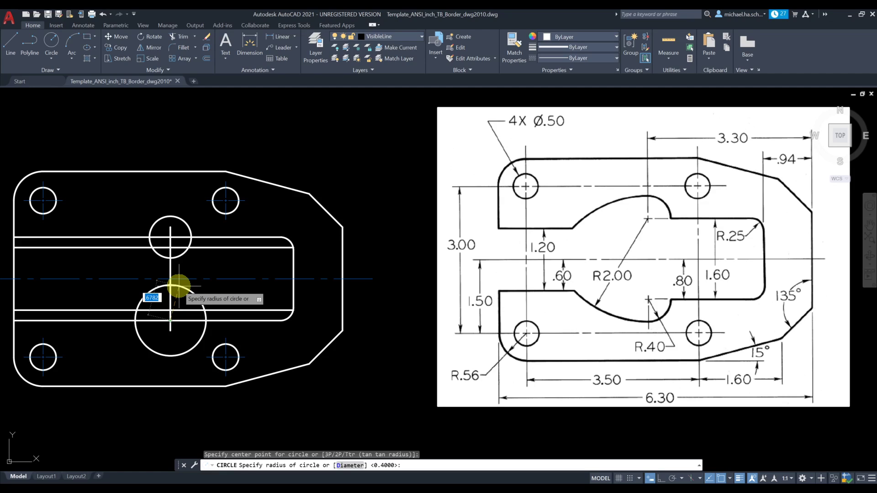
key(Return)
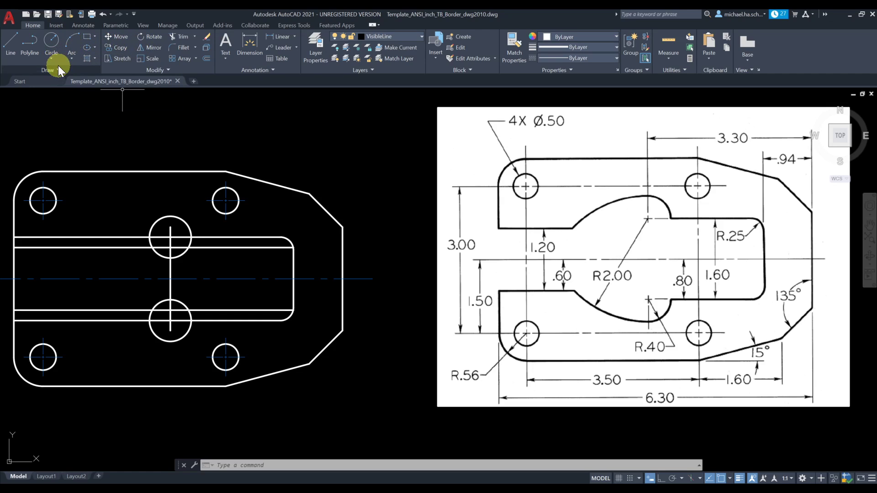
- Draw a circle of radius 2 centered on the upper small circle's center
click(50, 40)
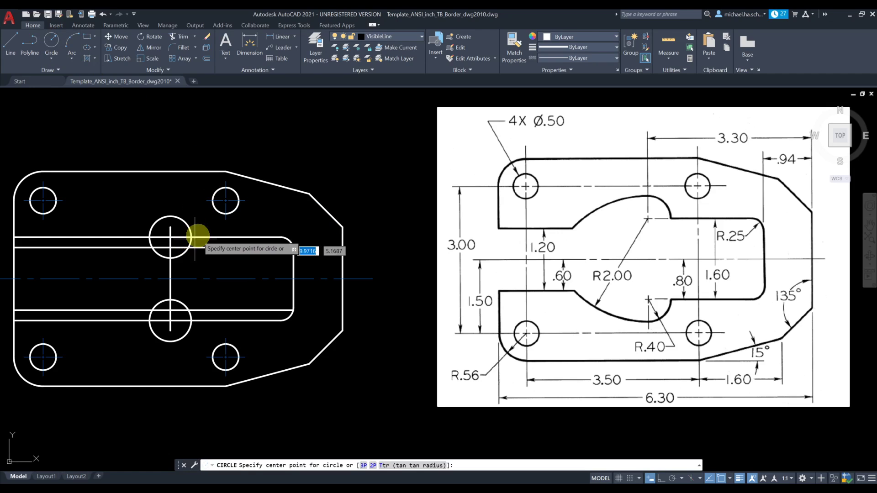
click(171, 237)
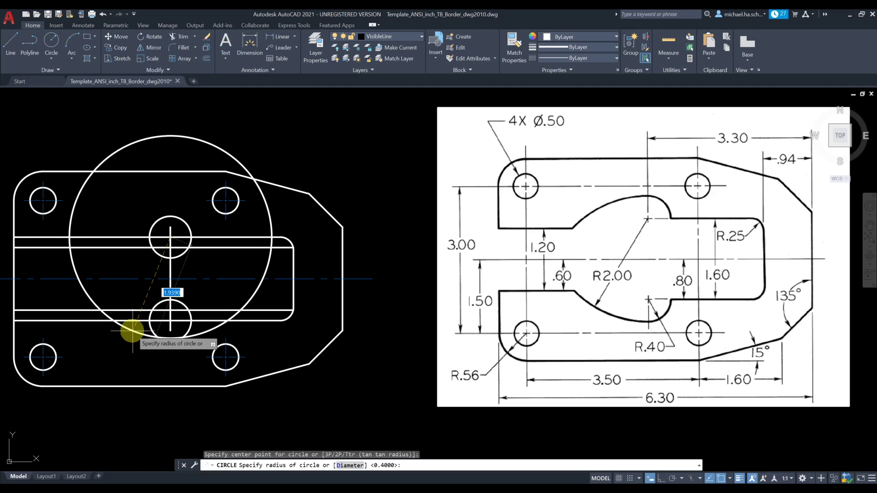
text(2)
key(Return)
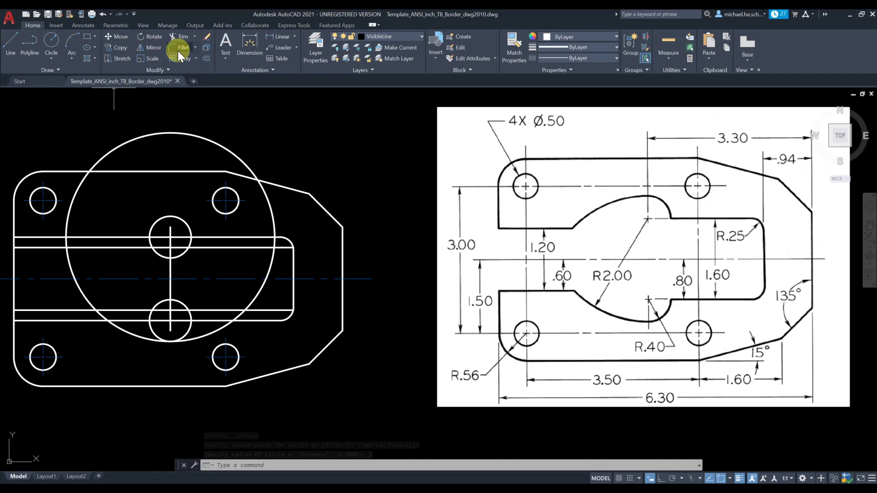
- Trim the lower outer slot line, the radius 2 circle and the lower small circle to form the lower bulge's arc transition into the slot
click(183, 39)
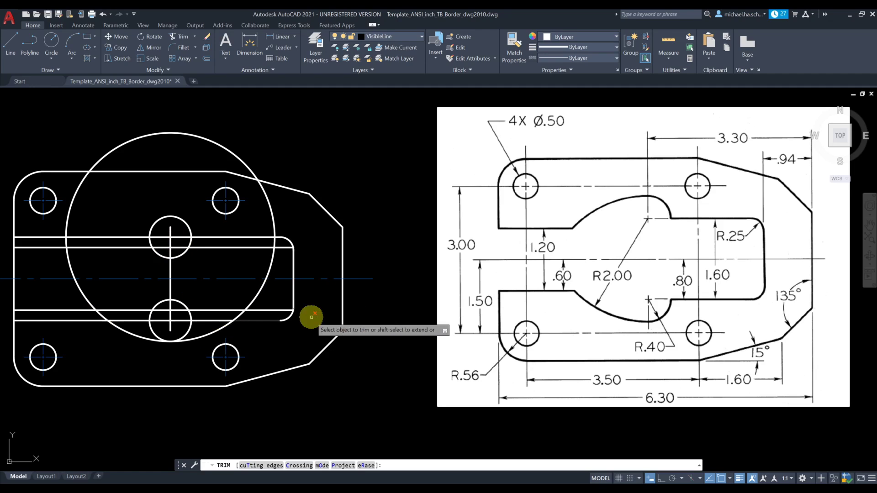
click(81, 320)
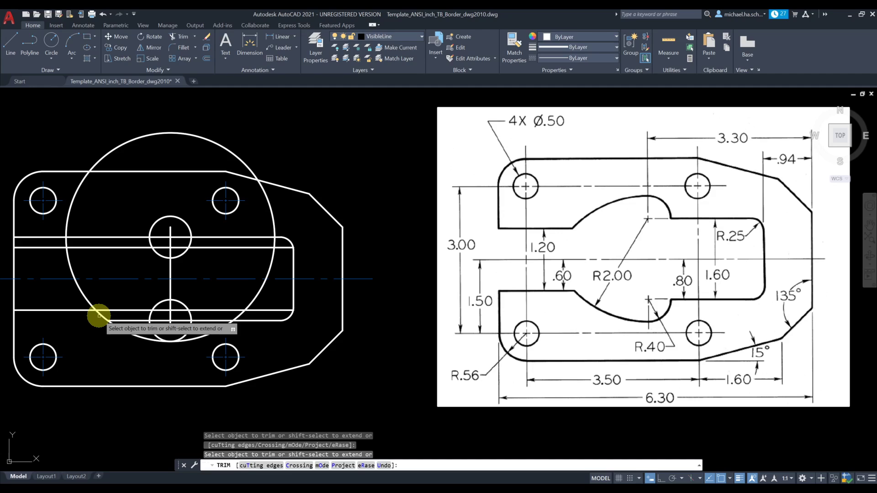
mouse_move(99, 315)
mouse_down()
mouse_move(160, 341)
mouse_move(187, 330)
mouse_up()
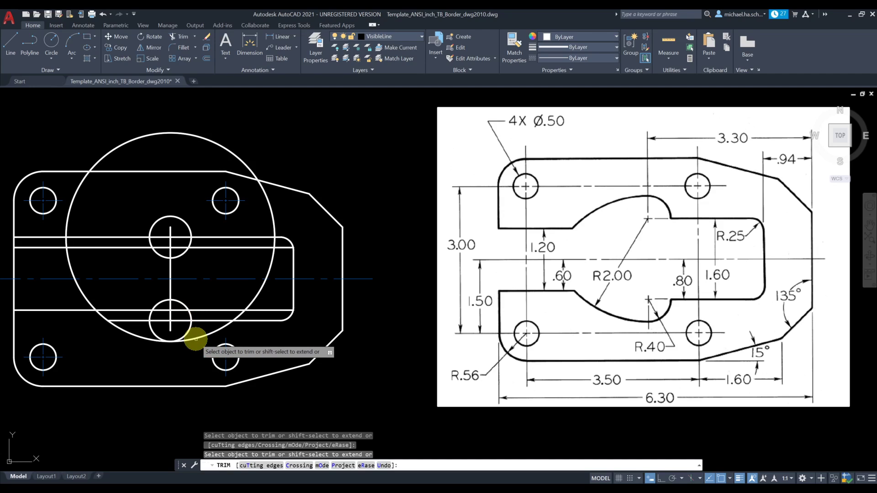
click(196, 338)
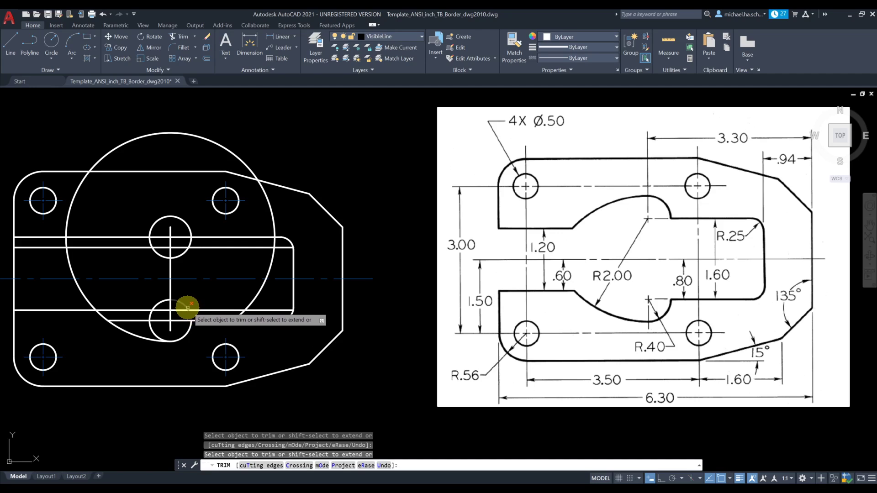
click(179, 303)
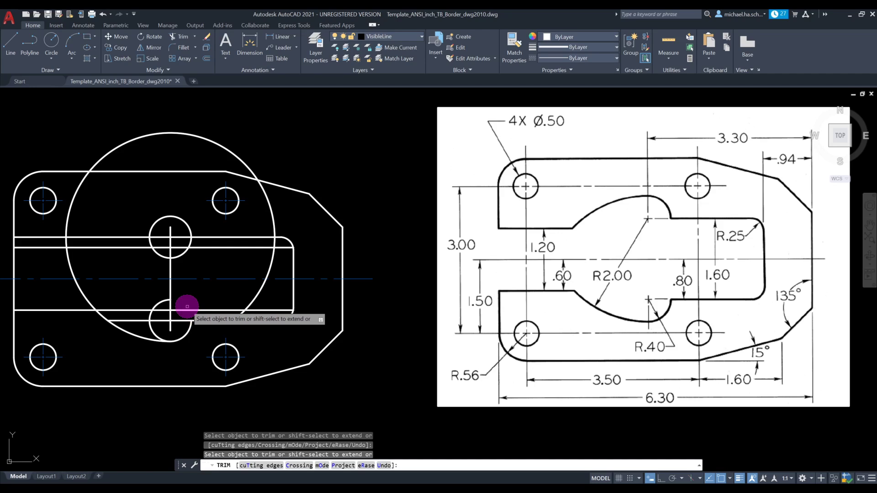
click(150, 313)
click(151, 327)
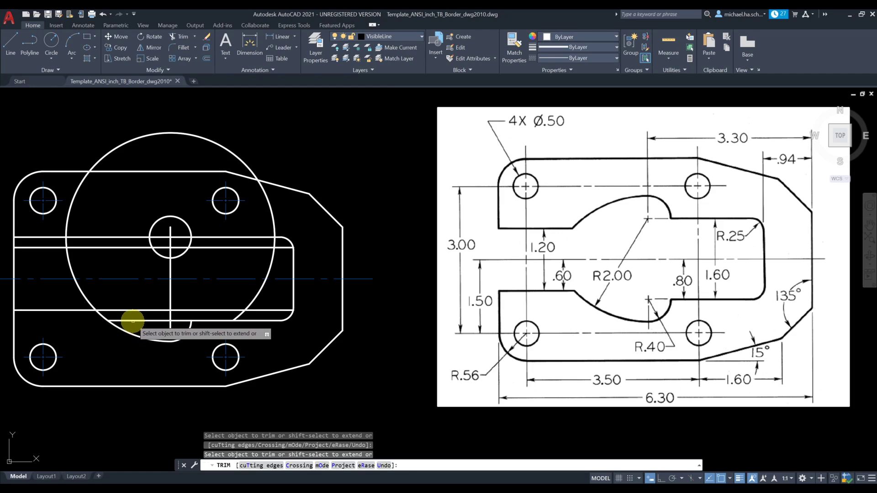
click(170, 327)
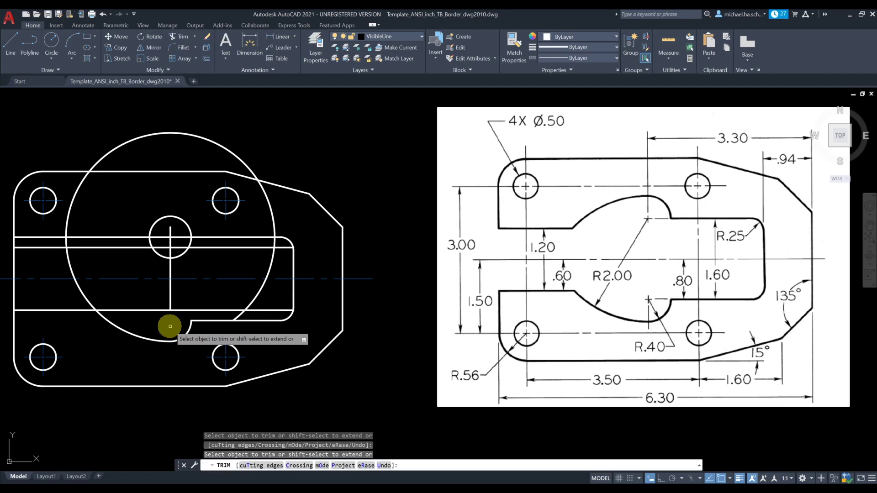
- Trim the lower inner slot line back to the bulge's left end and erase the leftover upper arc of the large circle
click(151, 310)
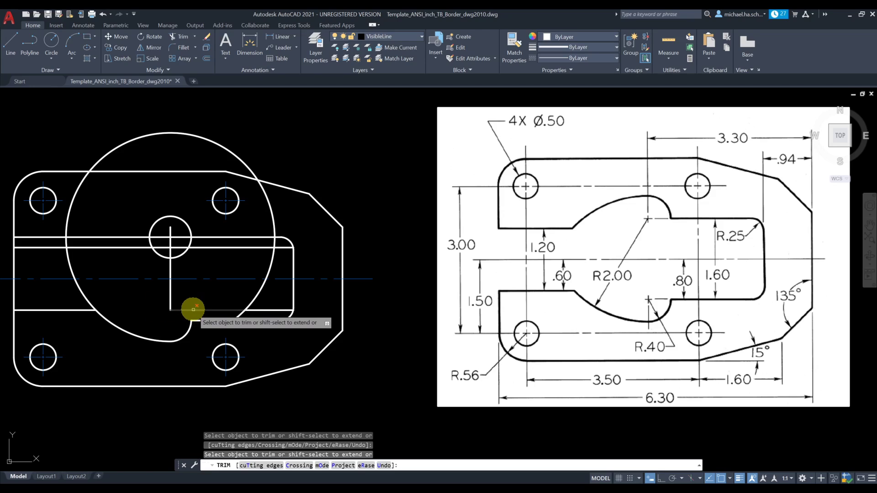
click(194, 310)
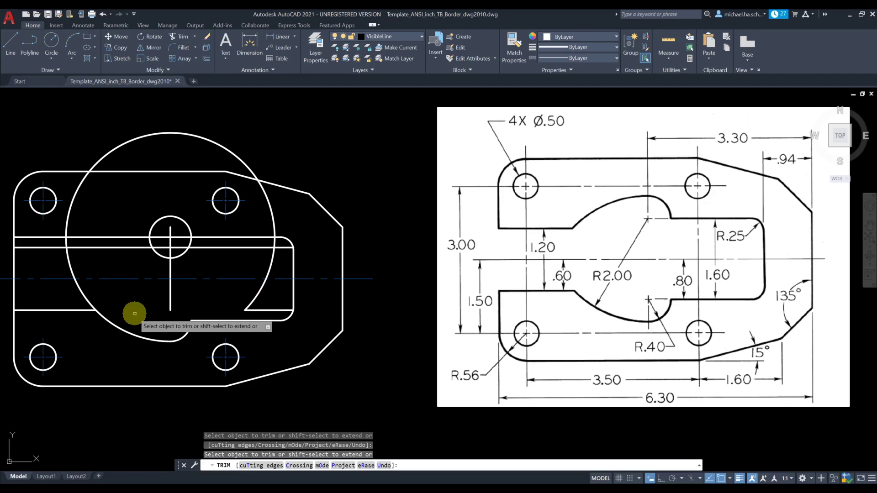
click(88, 304)
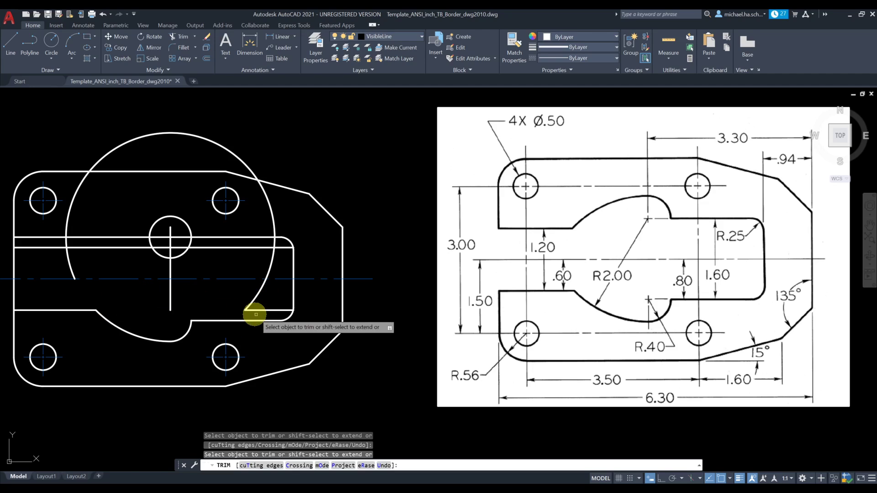
click(290, 310)
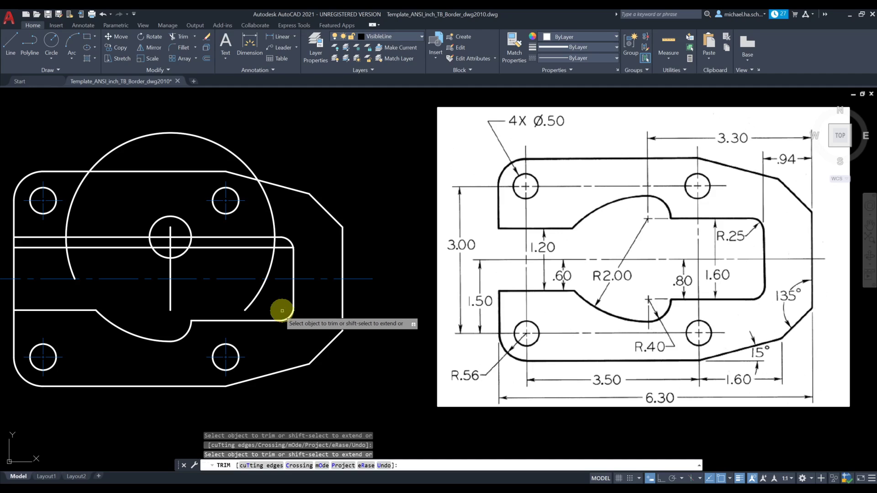
key(Escape)
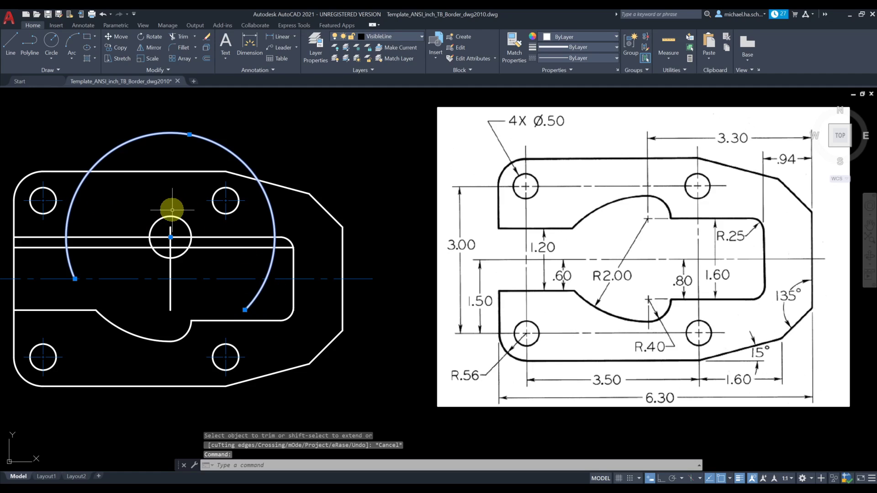
key(Delete)
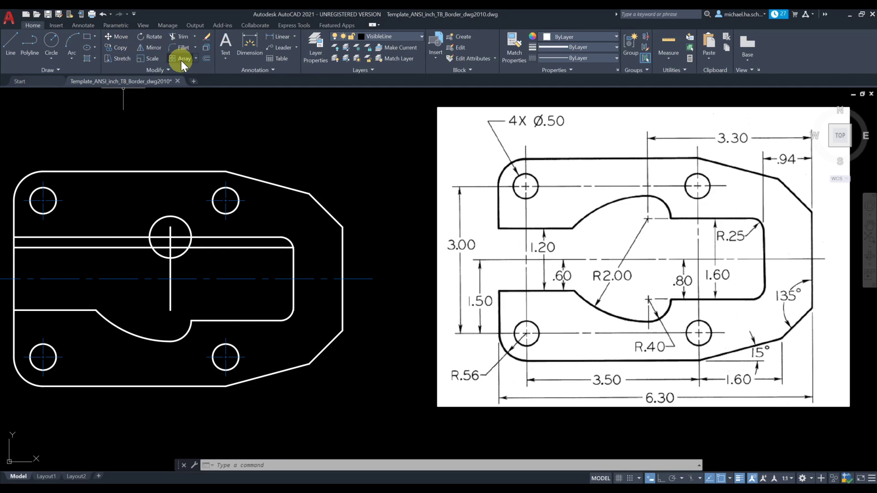
- Trim the upper inner slot line on both sides of the upper small circle and the upper outer slot line to its left
click(182, 38)
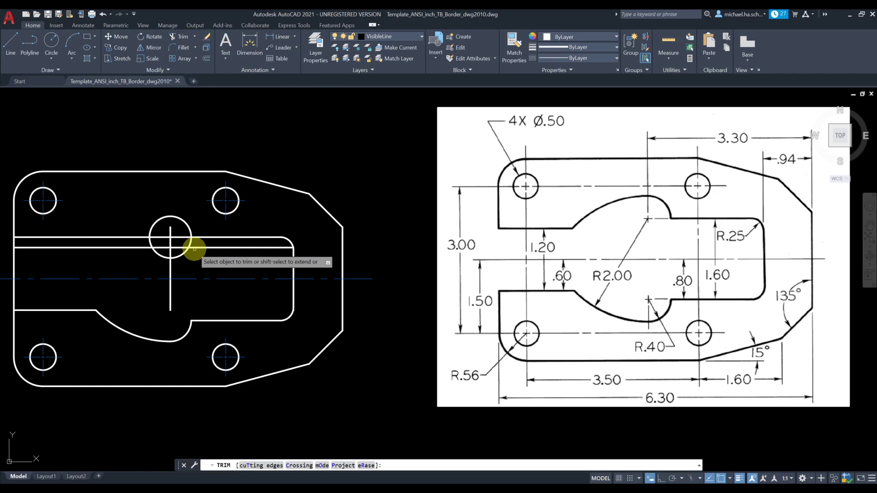
click(197, 247)
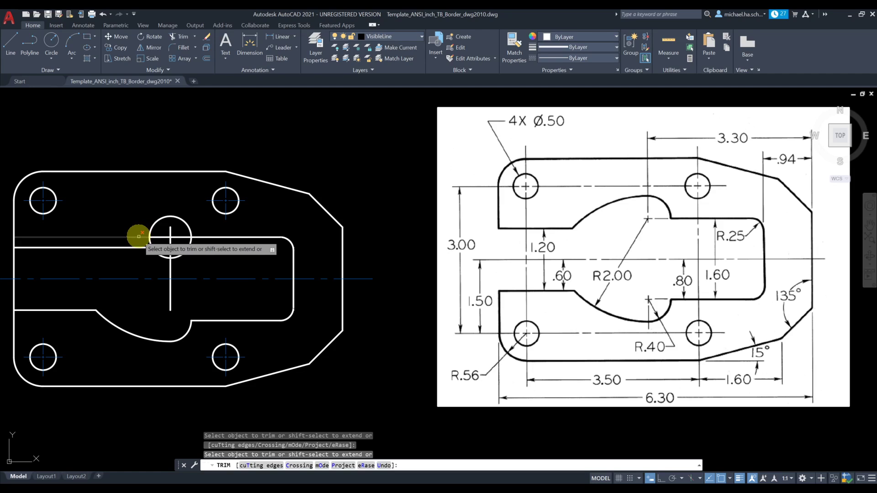
click(139, 237)
click(131, 247)
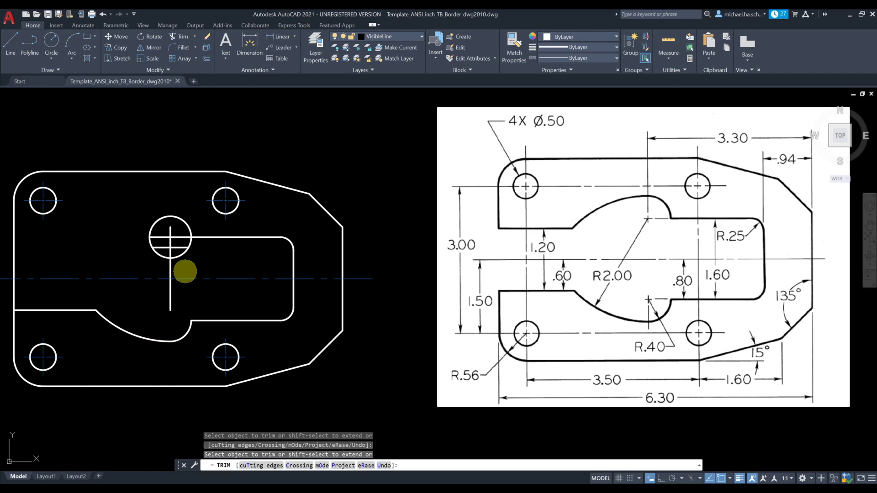
key(Escape)
- Erase the upper small circle, the vertical construction line and the leftover inner slot line segment inside the circle
click(184, 266)
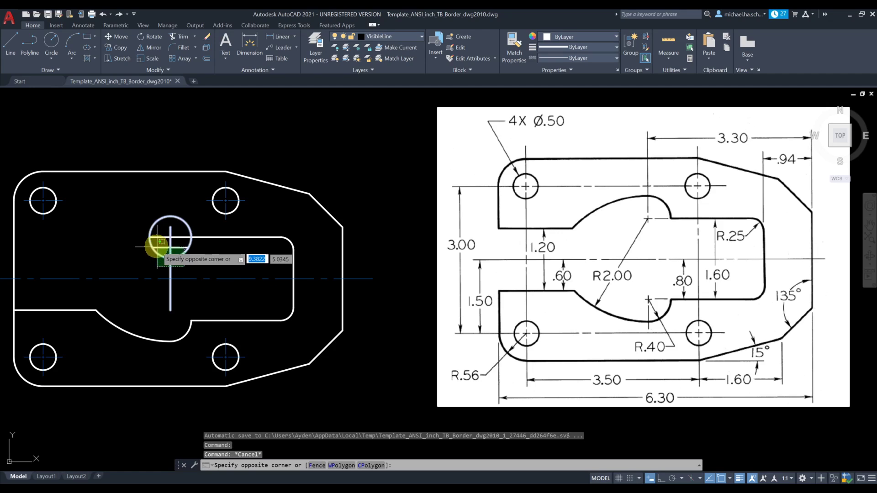
click(163, 247)
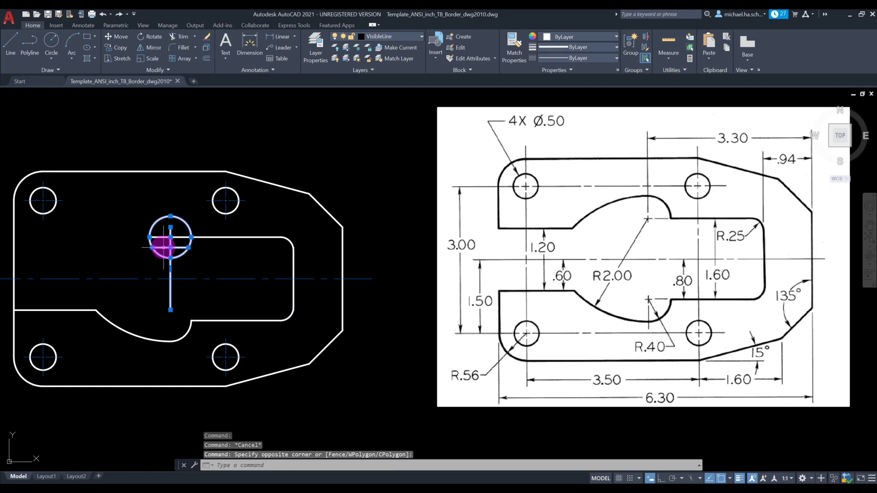
key(Delete)
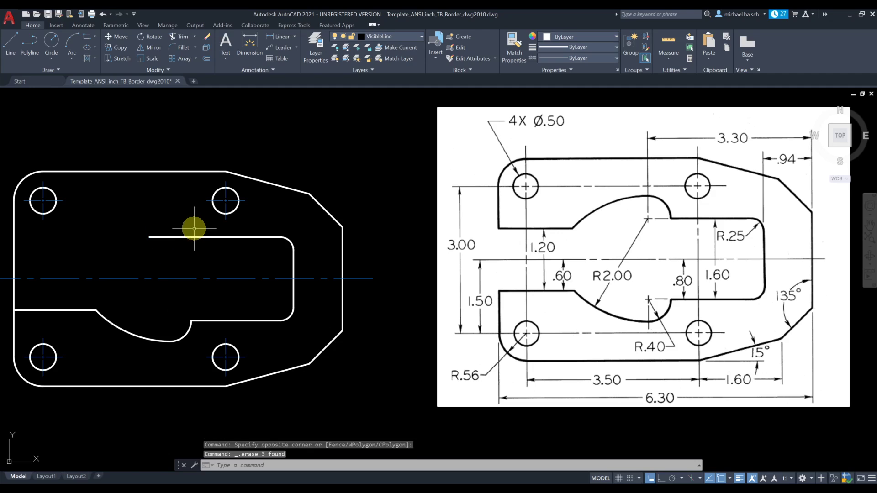
- Mirror the lower bulge's two arcs and the lower-left slot line across the horizontal centerline, keeping the source objects
click(153, 48)
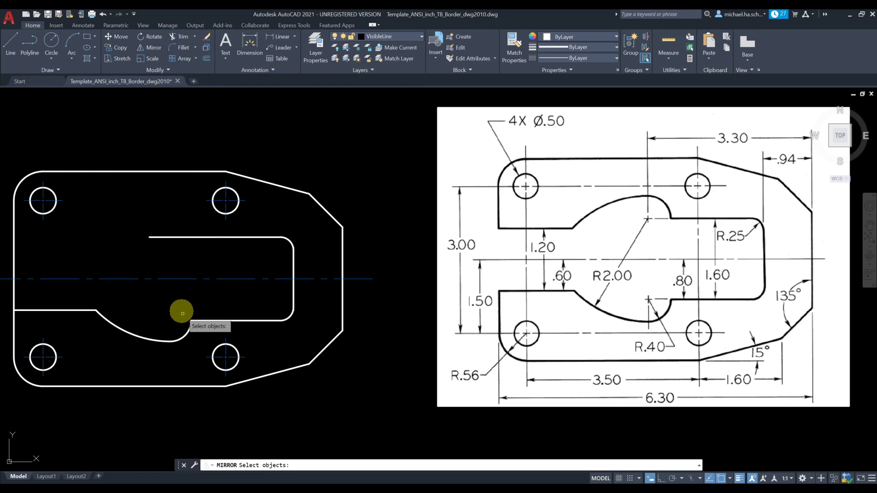
click(234, 361)
click(139, 337)
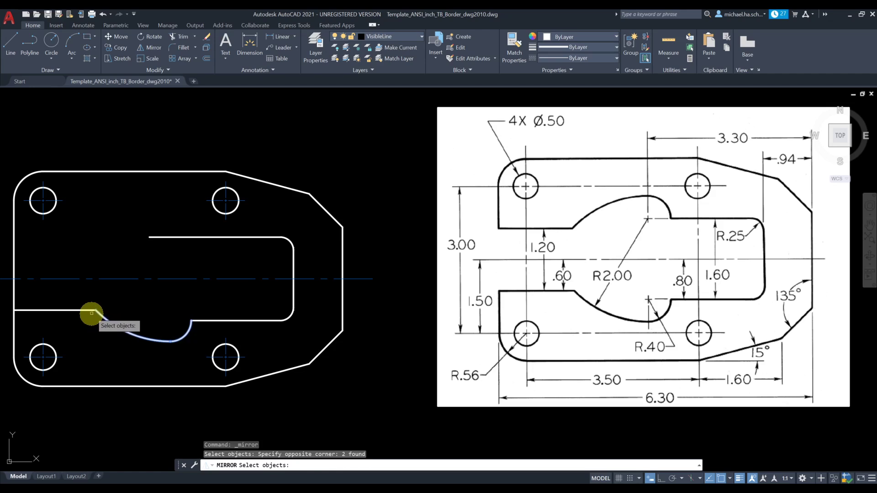
click(91, 307)
click(86, 316)
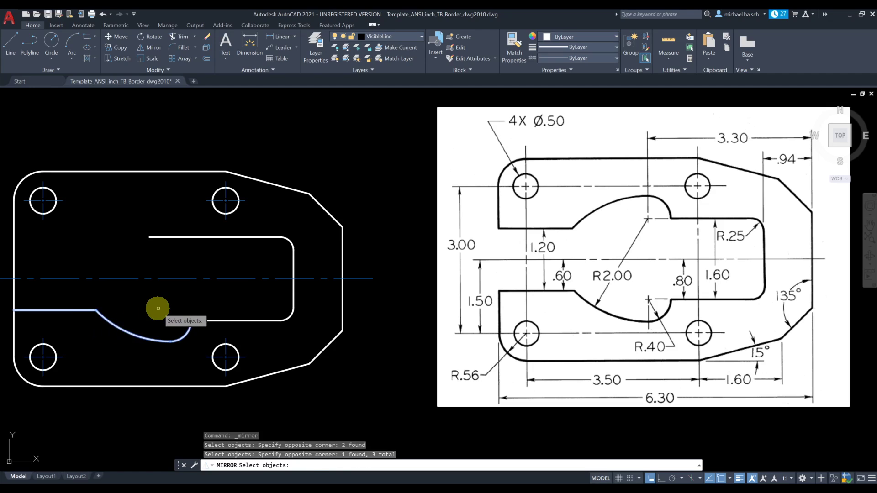
key(Return)
click(14, 279)
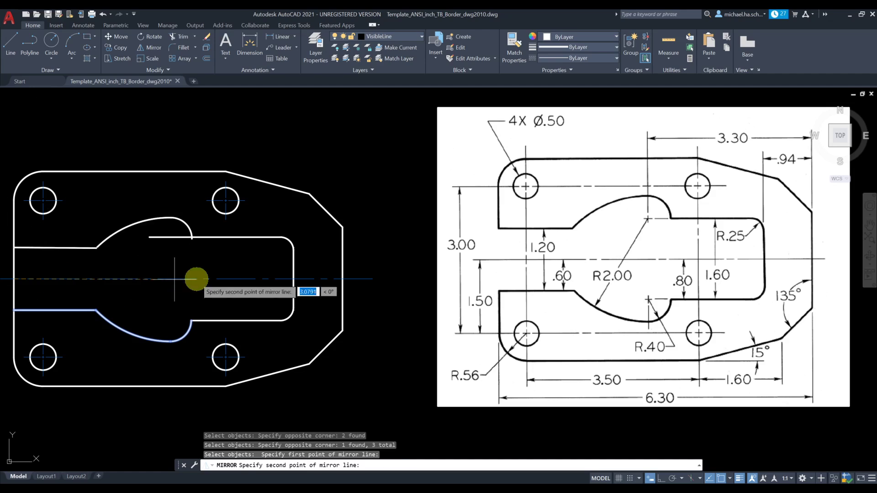
click(293, 278)
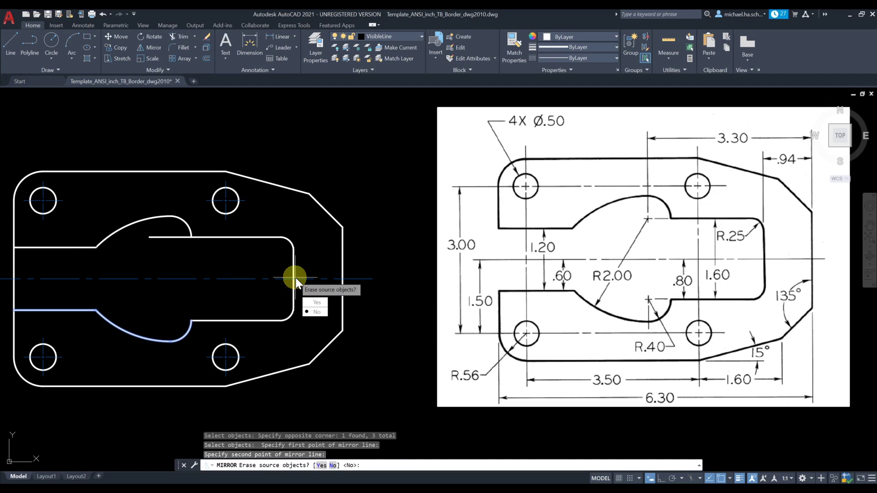
key(Return)
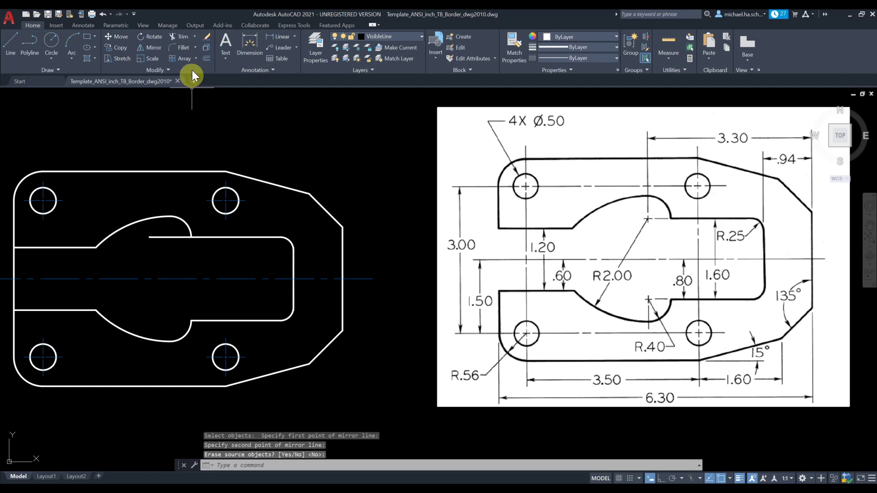
- Trim the upper slot line segment that extends inside the mirrored small arc
click(179, 44)
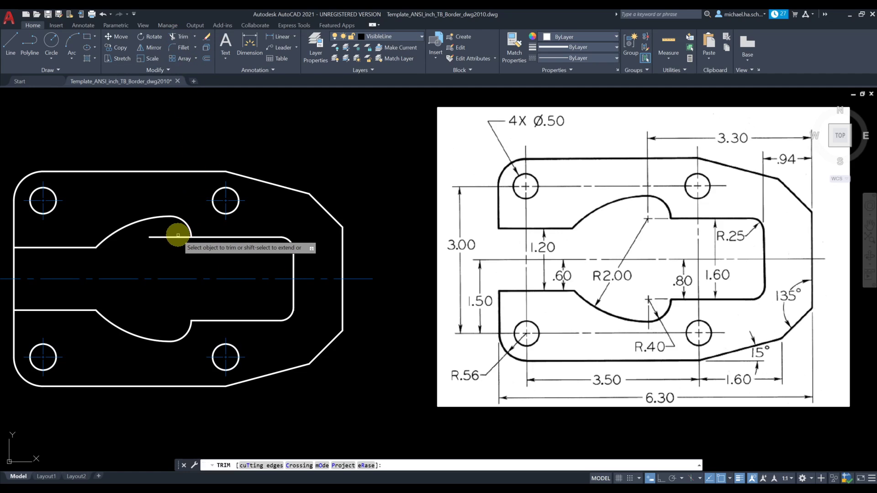
click(178, 237)
key(Escape)
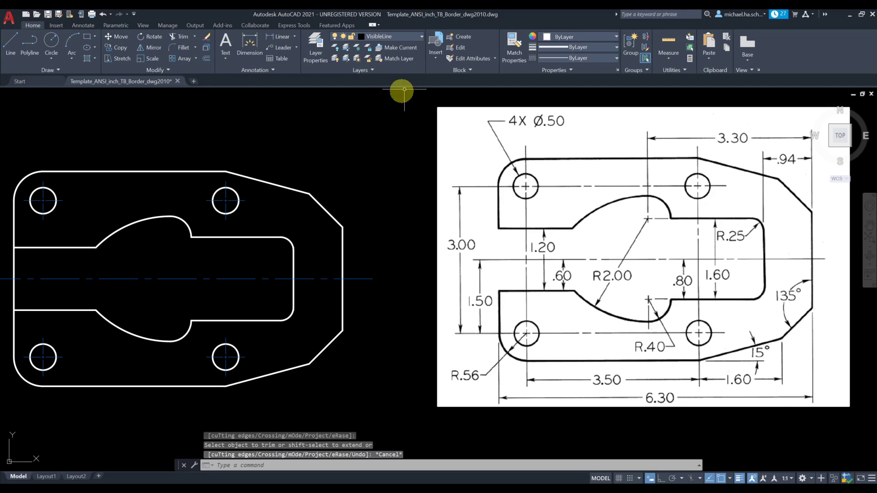
- Make CenterLine the current layer and add center marks to the upper and lower 0.4 radius arcs of the slot
click(413, 38)
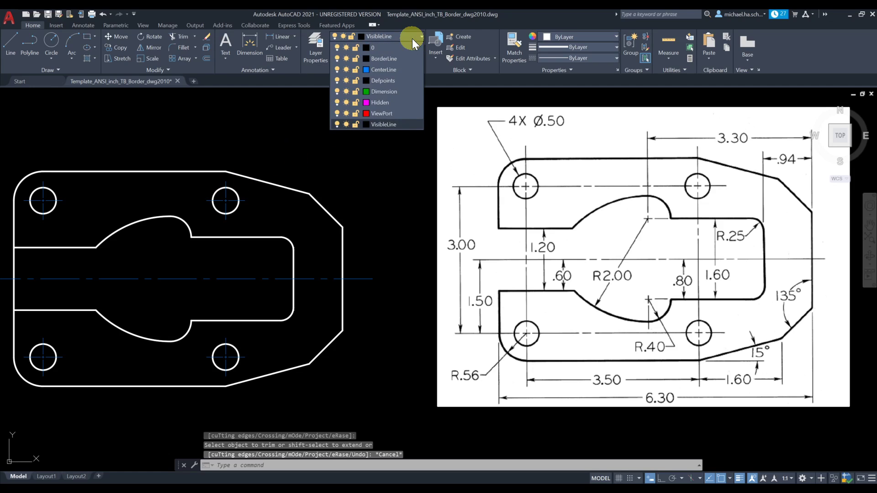
click(396, 73)
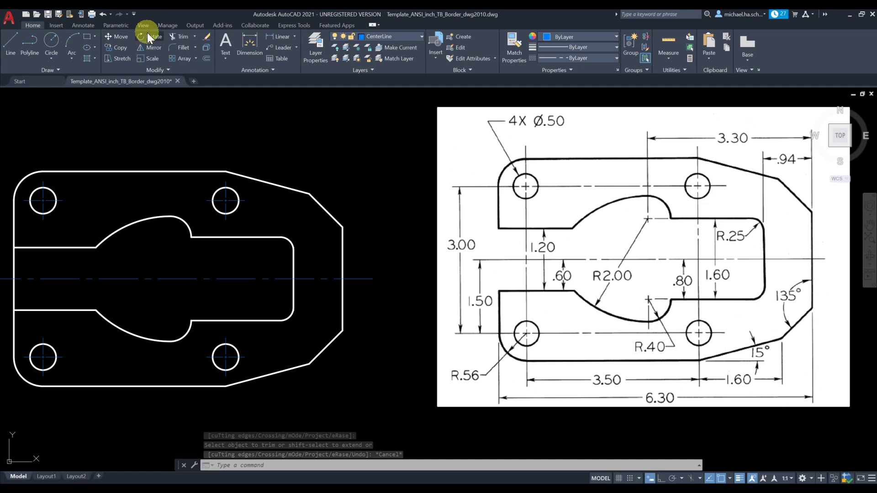
click(84, 26)
click(306, 46)
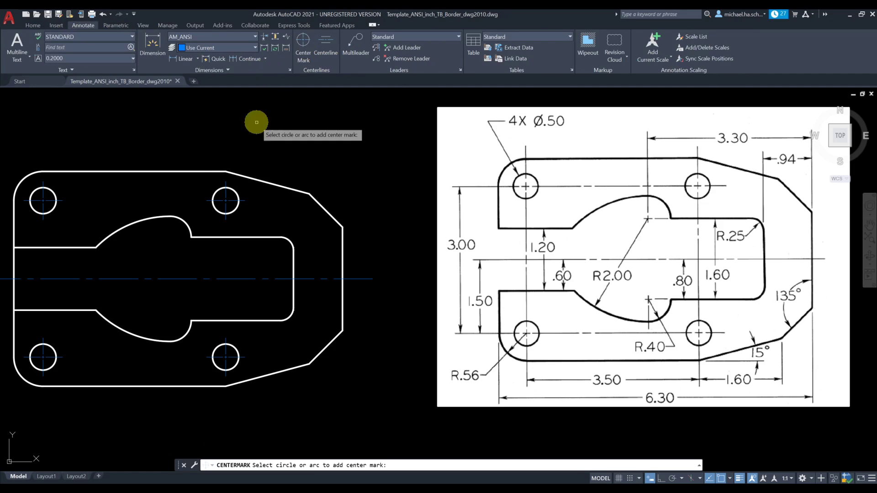
click(184, 223)
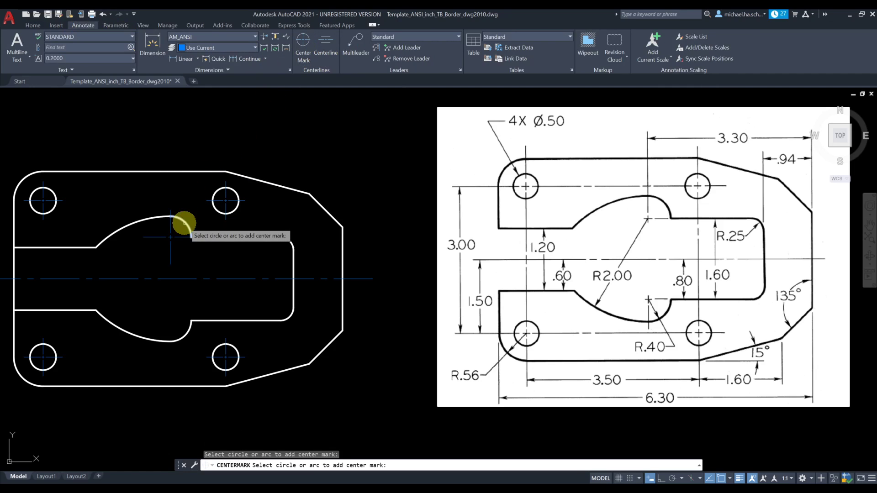
click(183, 334)
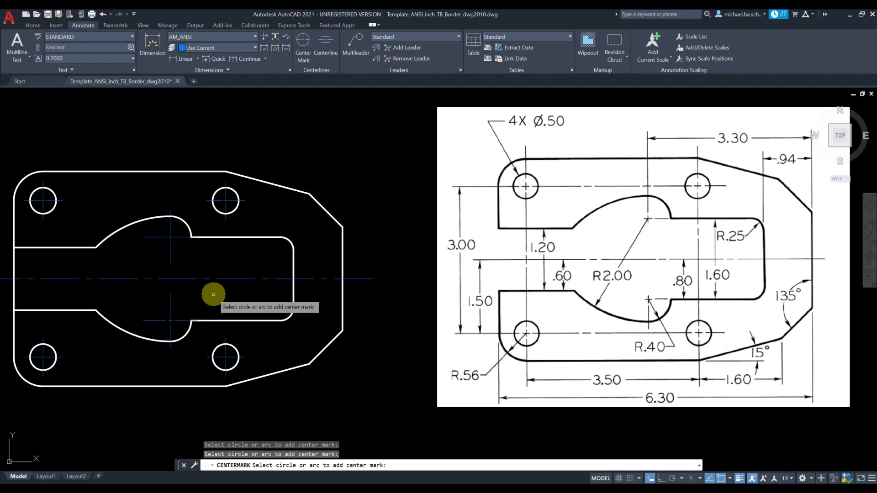
key(Escape)
scroll(213, 294, down, 2)
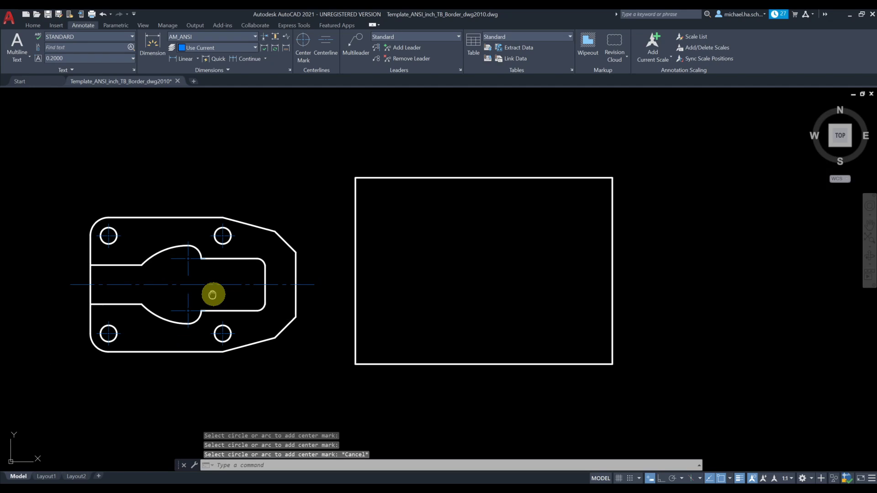
middle_drag(212, 295, 238, 300)
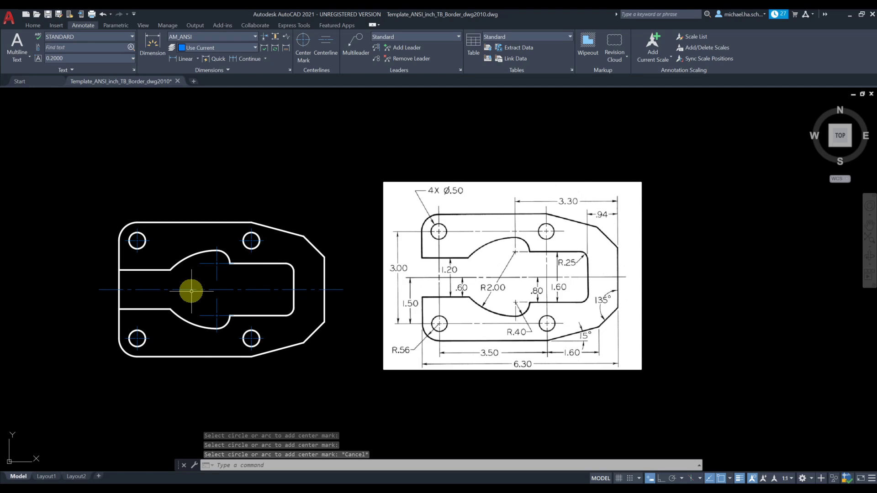
scroll(190, 290, up, 2)
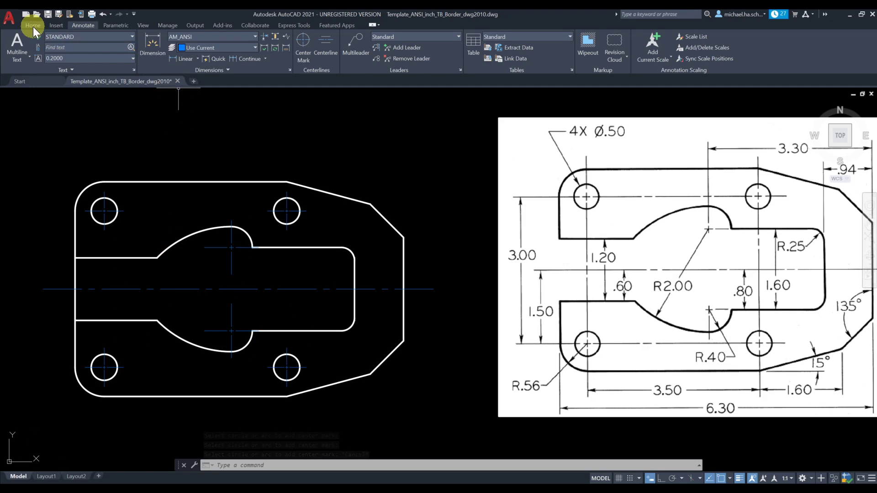
- Trim both halves of the plate's left vertical edge between the upper and lower slot lines to open the slot
click(33, 25)
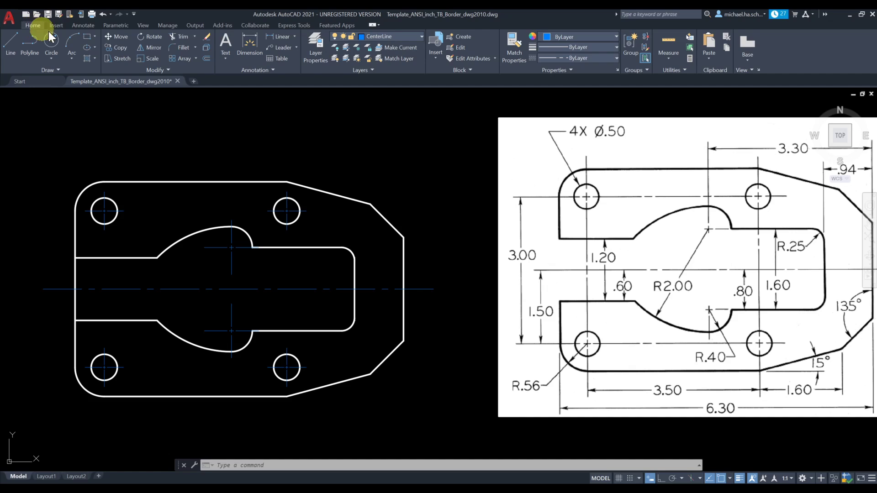
click(186, 37)
click(73, 270)
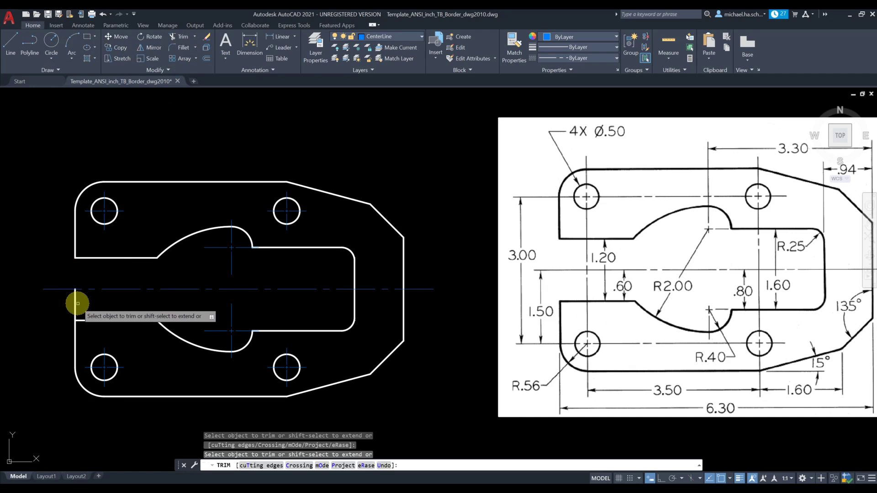
click(73, 303)
scroll(110, 281, down, 2)
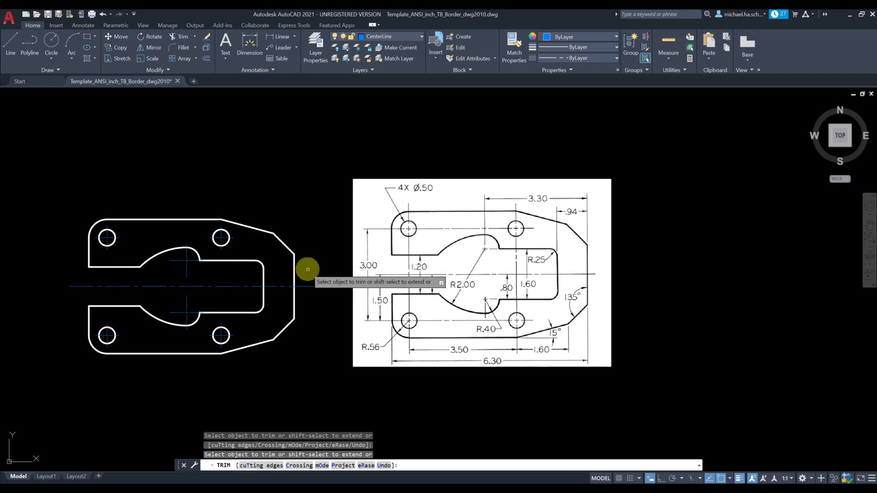
key(Escape)
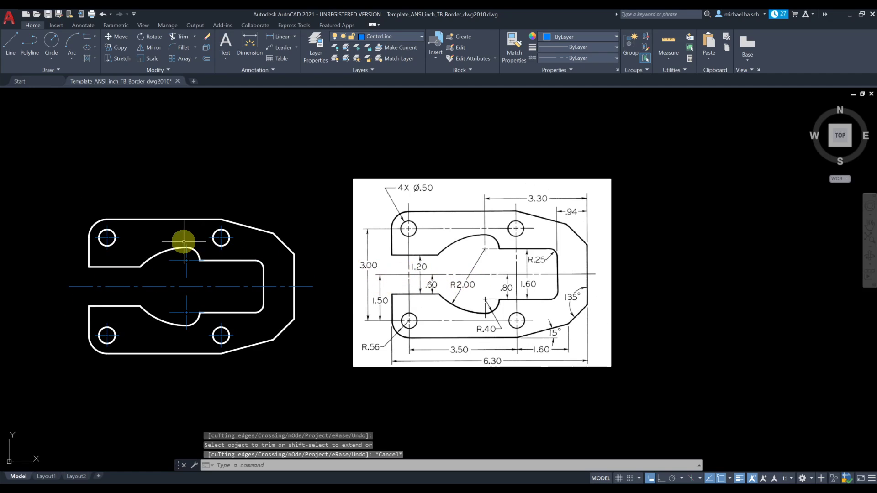
- Stretch the upper-left hole's center mark horizontally to the upper-right hole to form a connecting centerline
scroll(122, 246, up, 2)
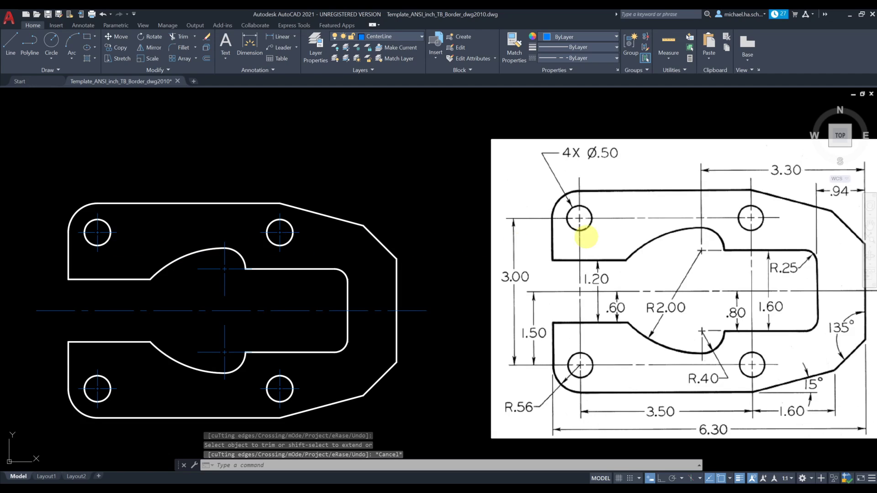
click(111, 233)
click(116, 232)
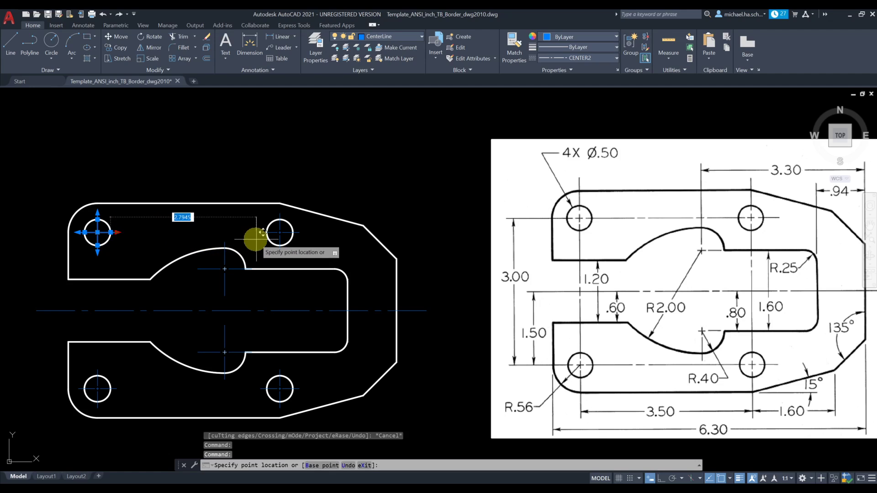
key(Escape)
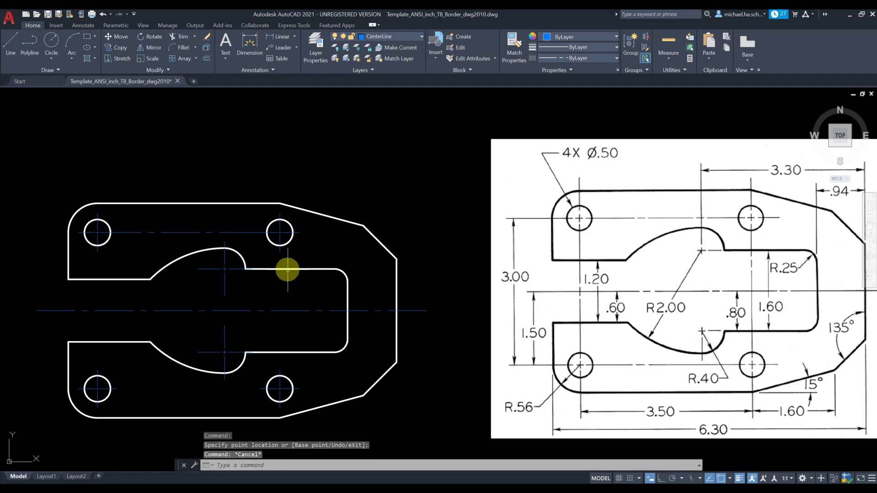
- Stretch the center mark lines to connect the two right holes vertically, the two lower holes horizontally and the two left holes vertically
click(279, 252)
drag(280, 245, 117, 389)
click(262, 389)
click(97, 384)
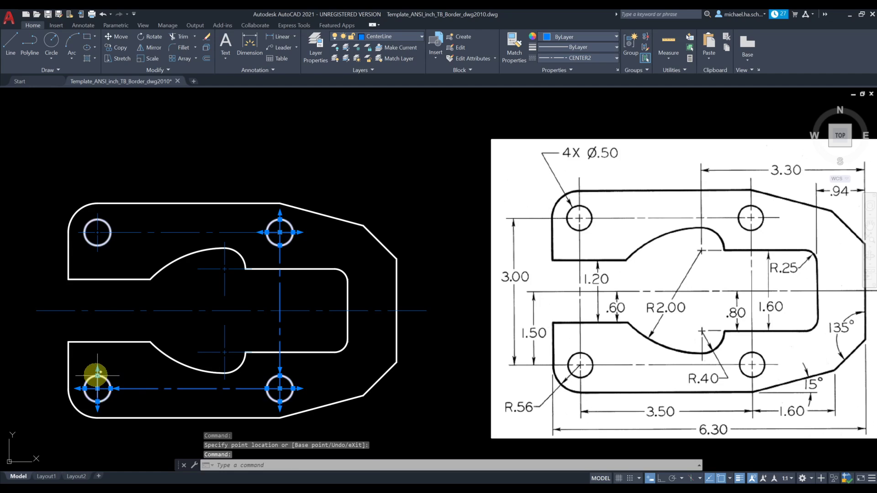
click(97, 375)
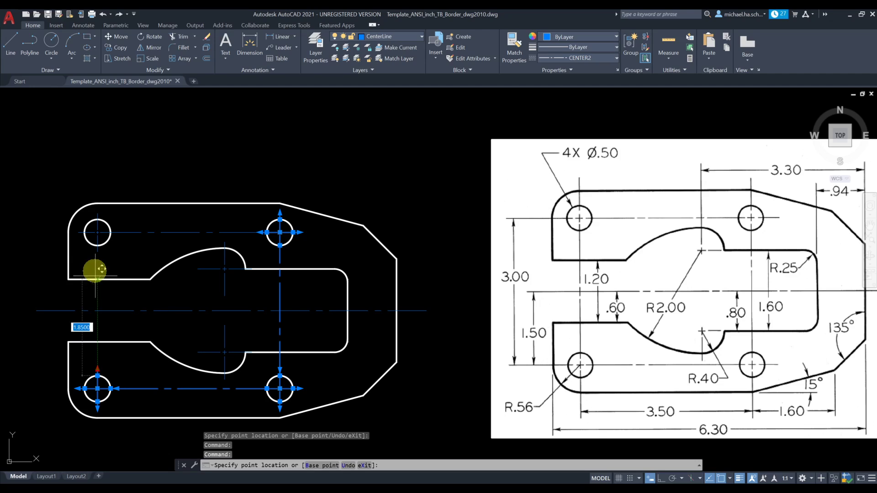
click(97, 234)
key(Escape)
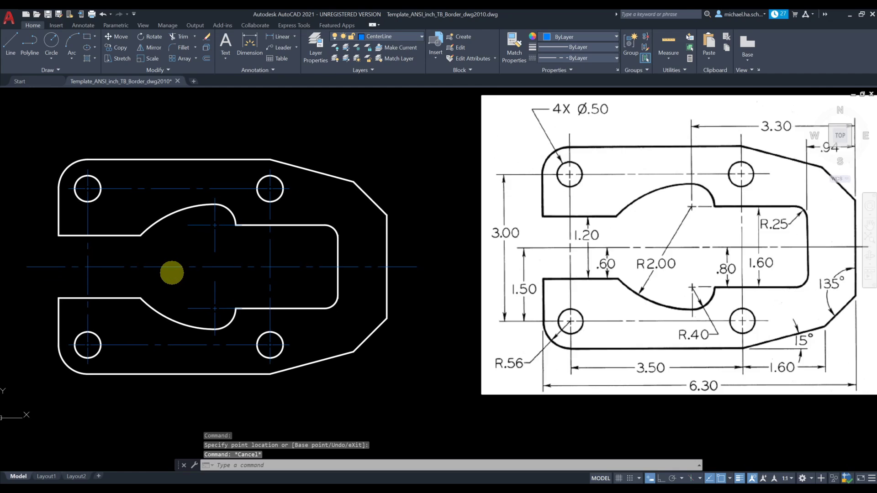
scroll(178, 297, down, 2)
middle_drag(196, 288, 261, 305)
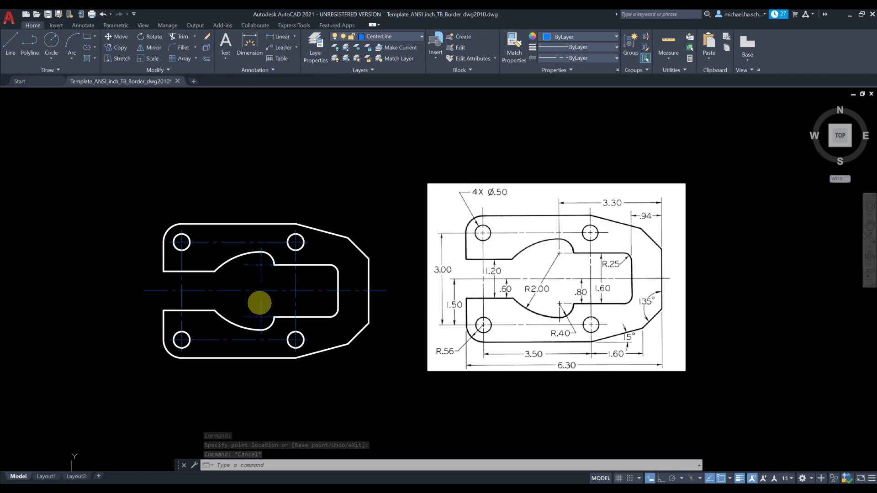
scroll(204, 312, up, 2)
scroll(227, 308, down, 1)
scroll(239, 308, up, 1)
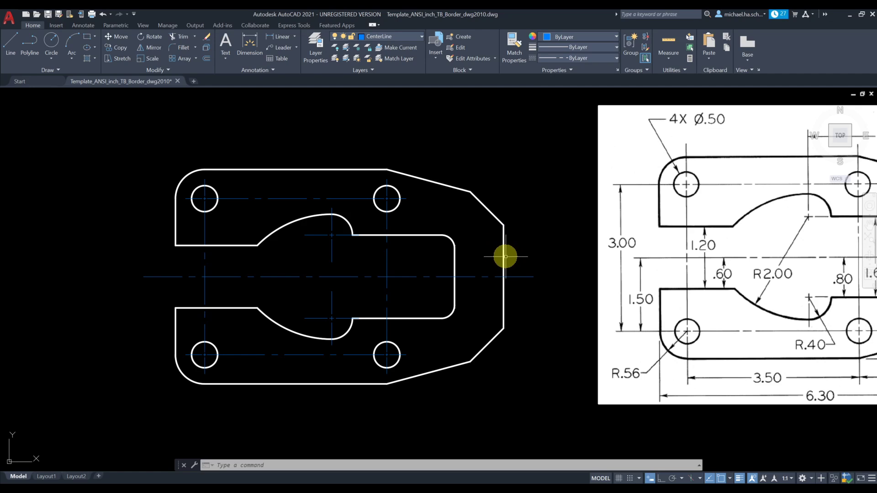
middle_drag(537, 225, 513, 210)
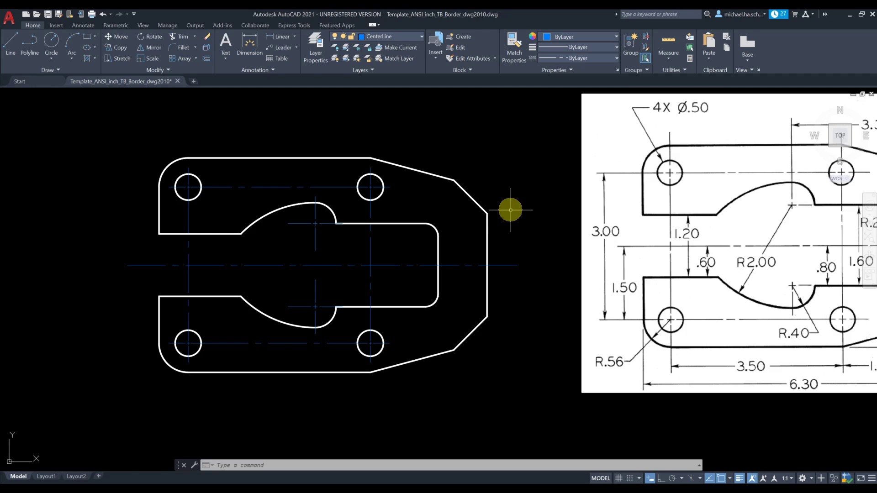